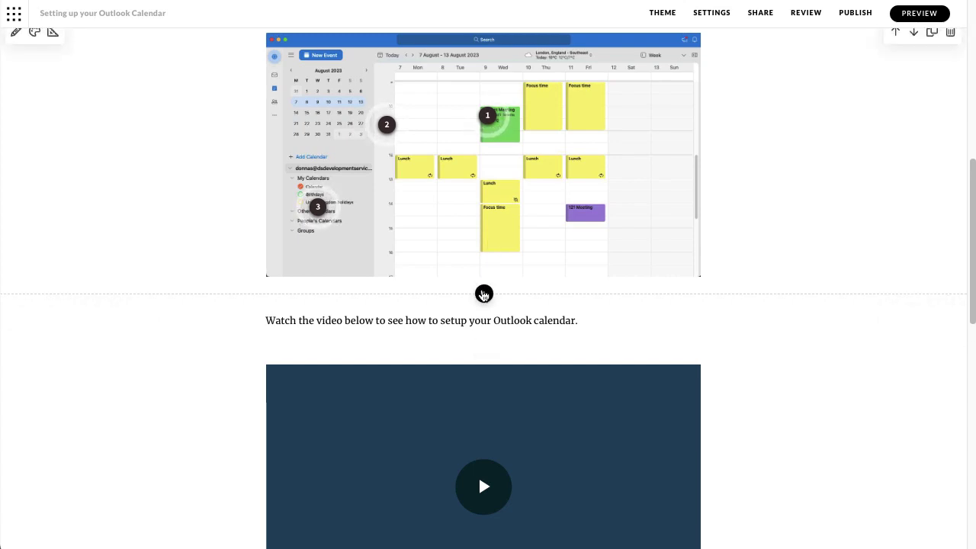
- Insert an Accordion block and a Tabs block between the labeled calendar graphic and the video introduction text
left_click(483, 294)
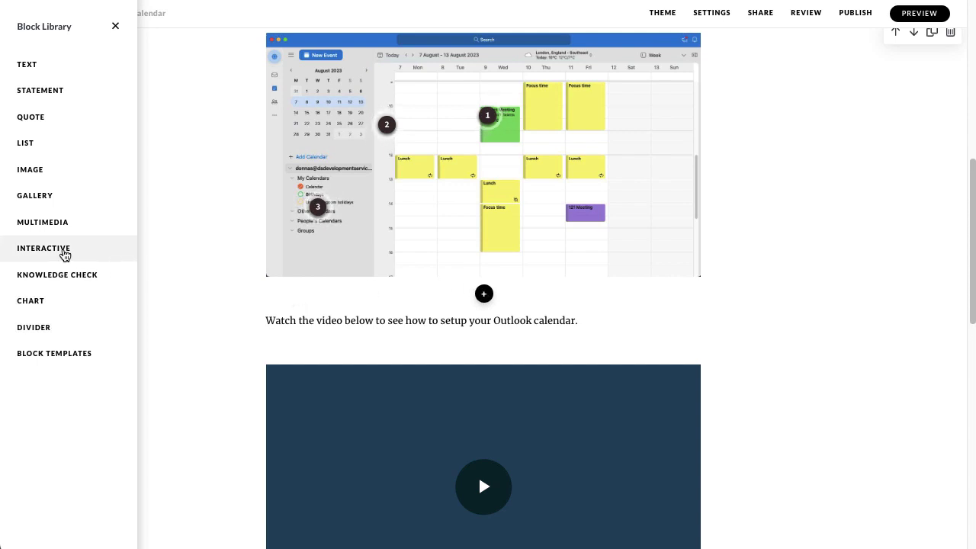
left_click(65, 256)
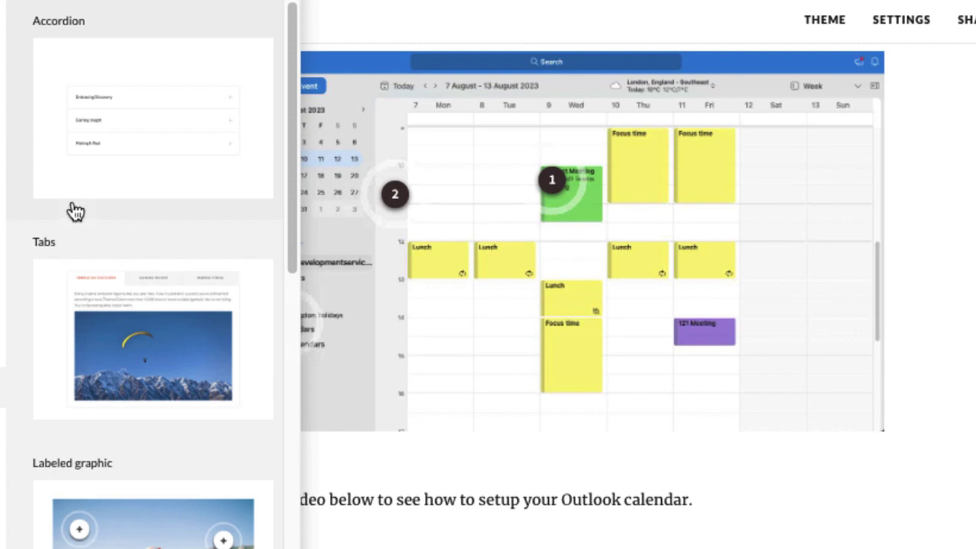
left_click(120, 101)
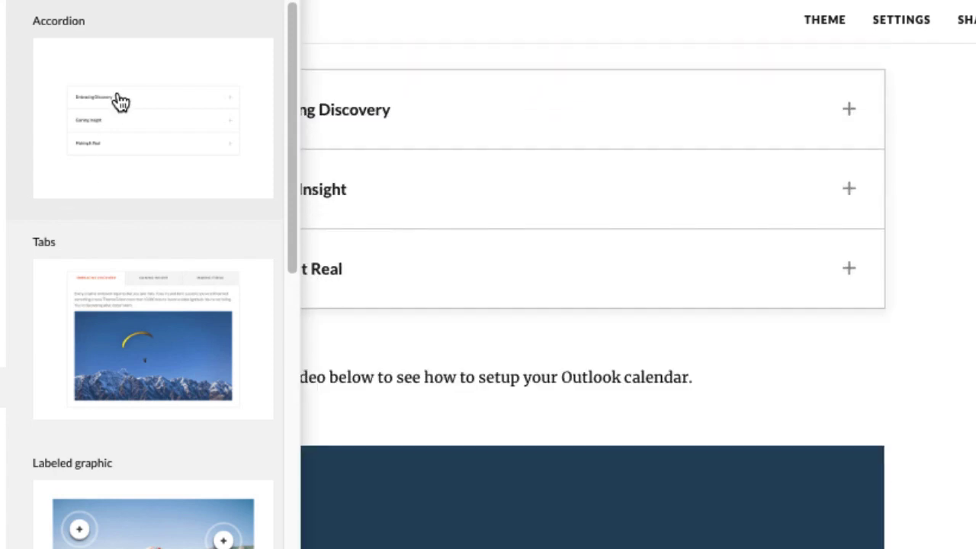
left_click(133, 361)
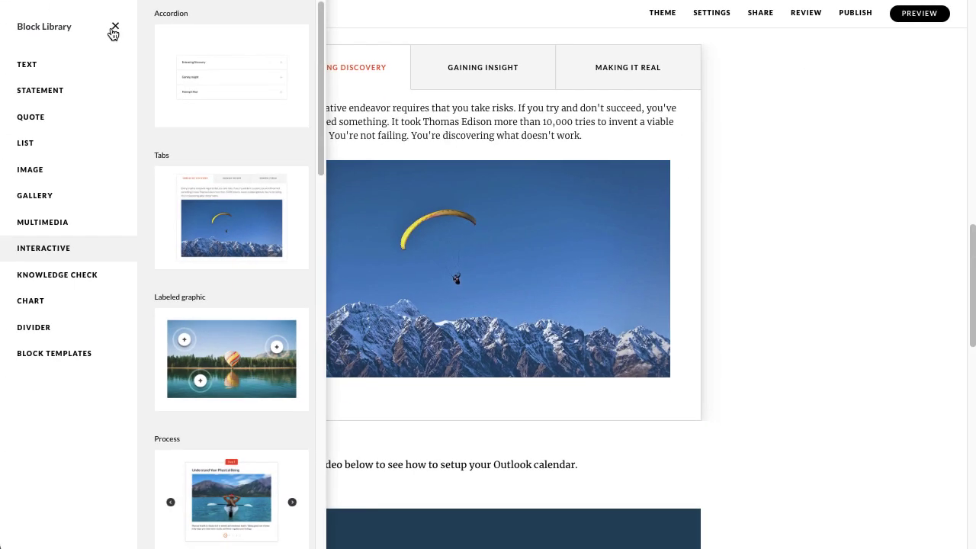
left_click(113, 29)
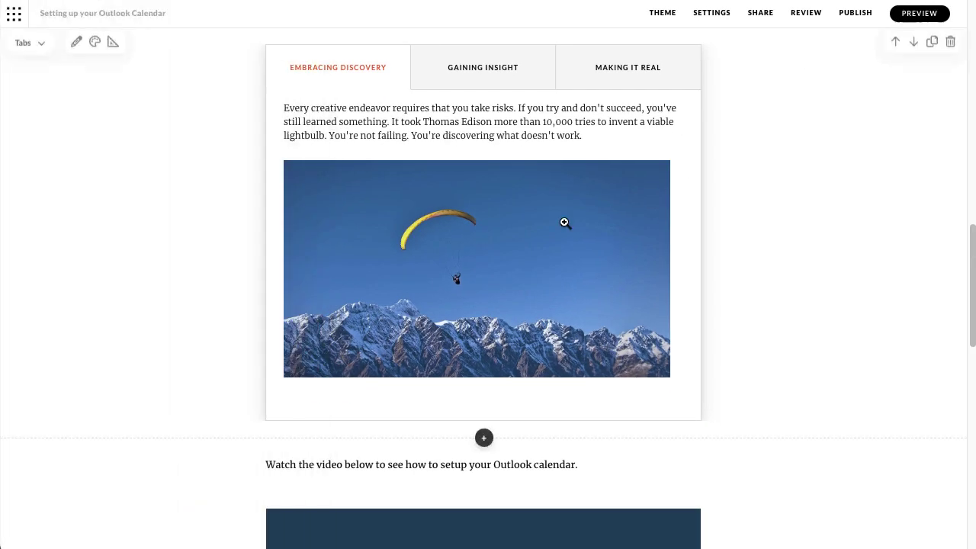
- Check which block types the new accordion can be switched to, keeping it as an accordion
scroll(731, 216, "up", 3)
scroll(732, 222, "up", 2)
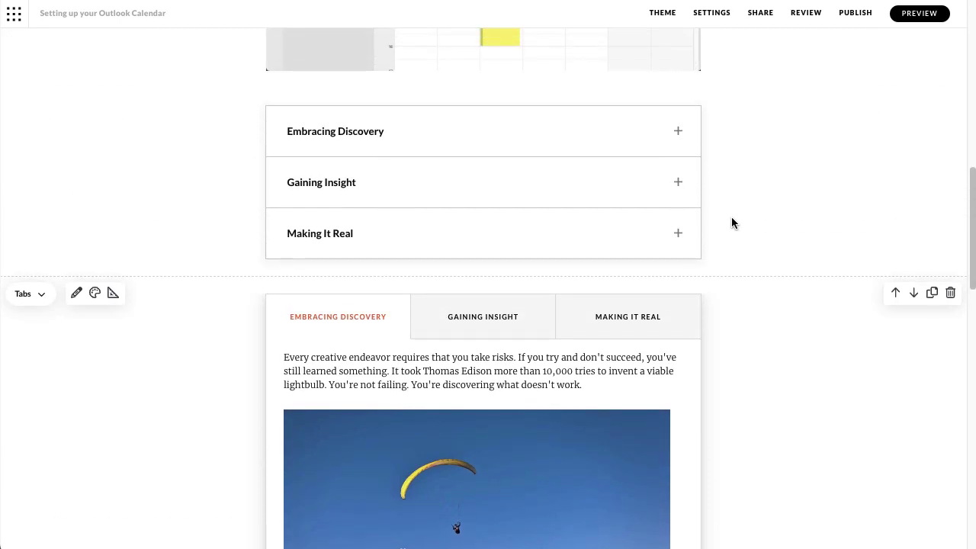
scroll(732, 222, "down", 1)
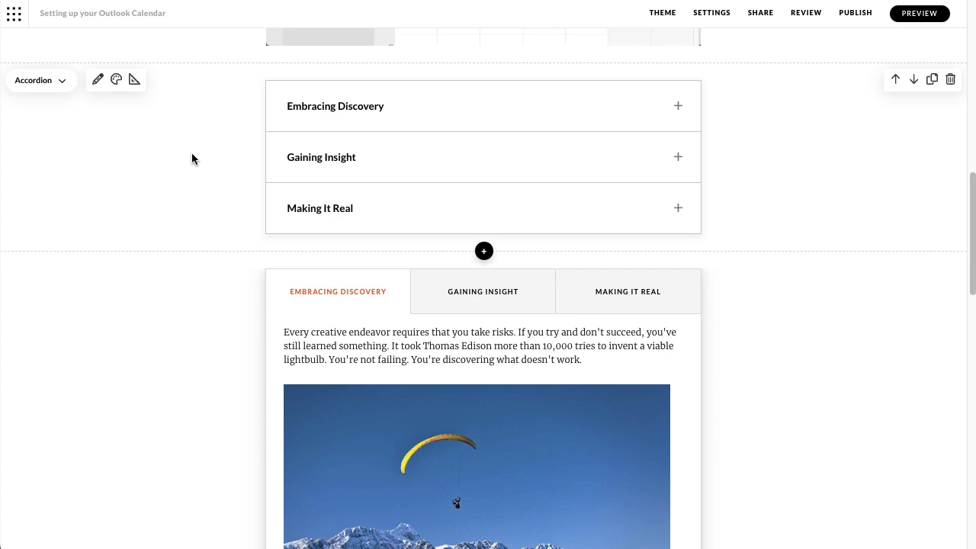
left_click(61, 84)
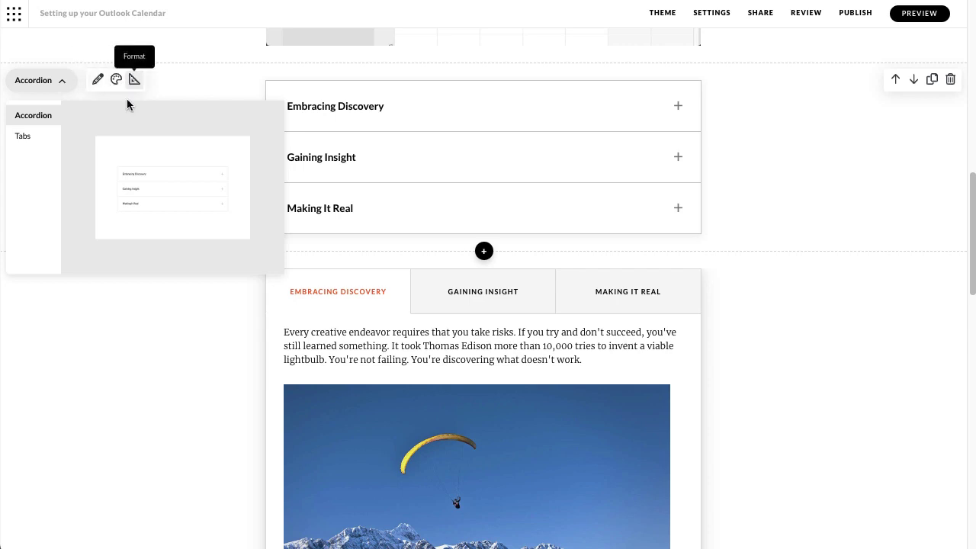
left_click(103, 342)
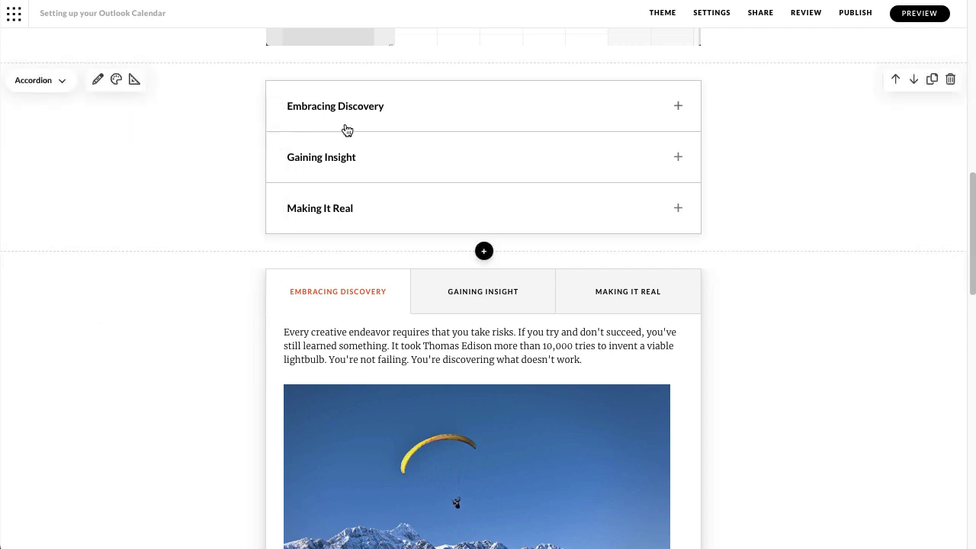
- Expand the accordion items Embracing Discovery, Gaining Insight and Making It Real to examine their content, and collapse them all again
left_click(678, 107)
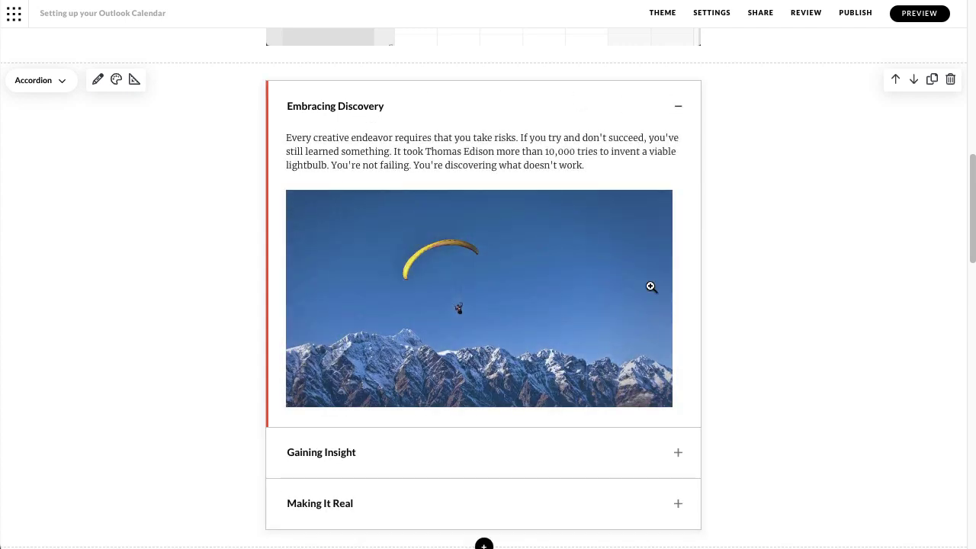
left_click(680, 458)
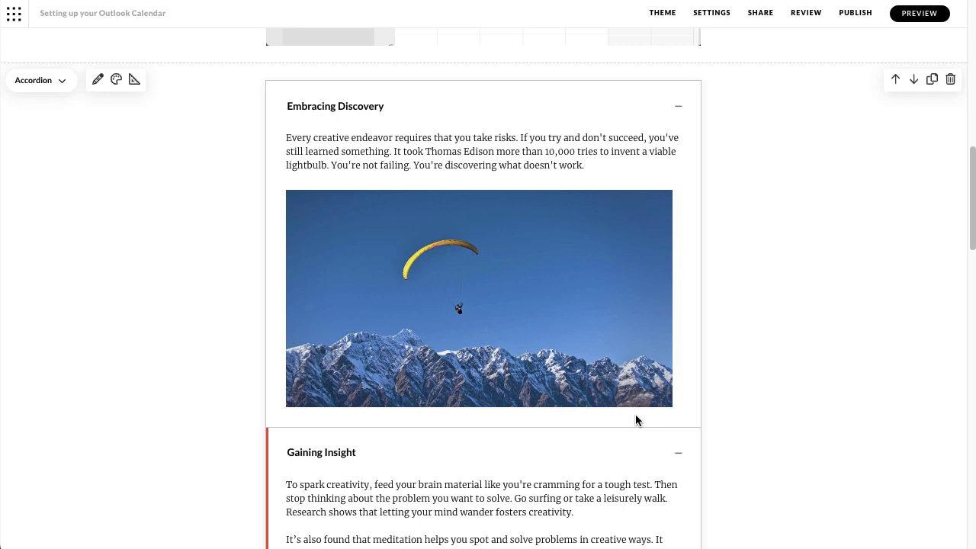
scroll(636, 418, "down", 5)
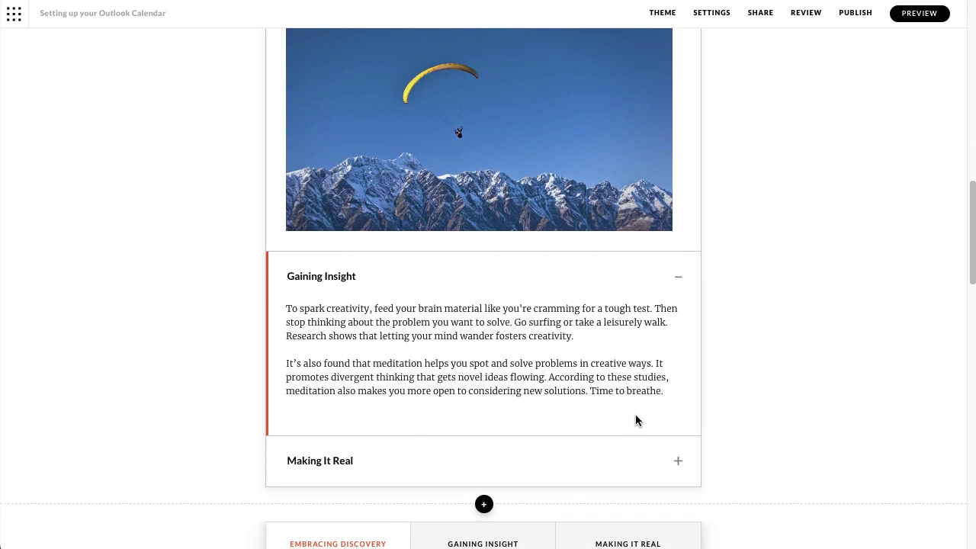
left_click(680, 462)
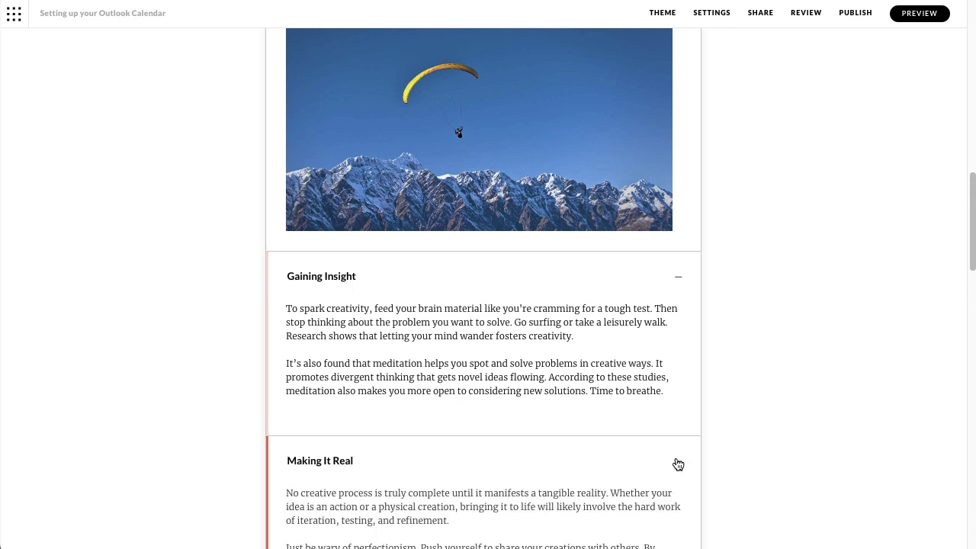
left_click(680, 466)
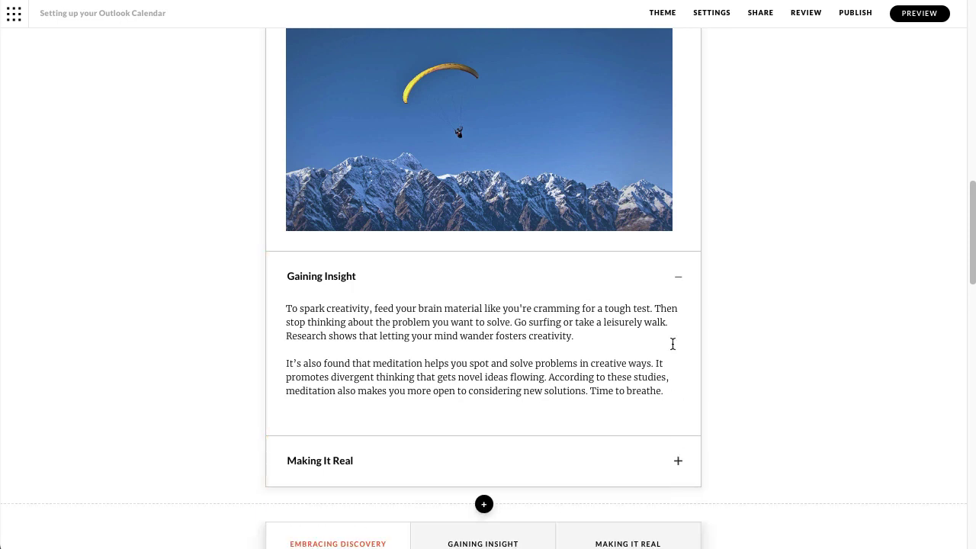
left_click(678, 279)
scroll(685, 213, "up", 1)
scroll(686, 189, "up", 2)
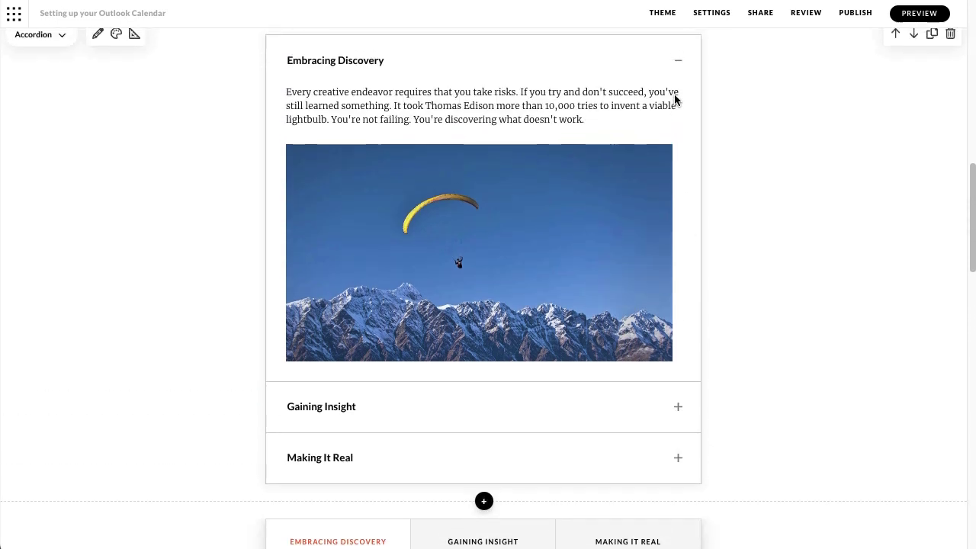
left_click(678, 63)
- View the Gaining Insight and Making It Real content in the Tabs block and return to Embracing Discovery
scroll(737, 292, "down", 2)
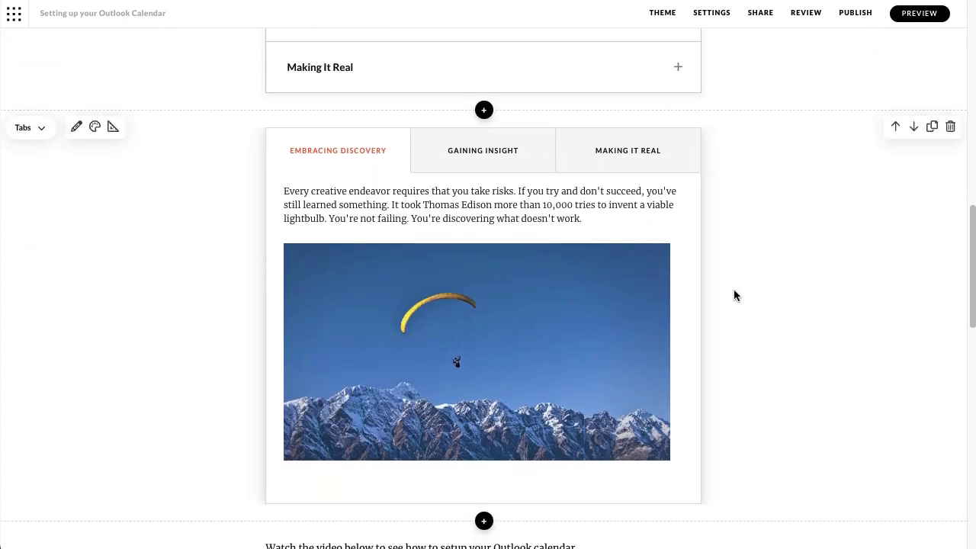
left_click(478, 141)
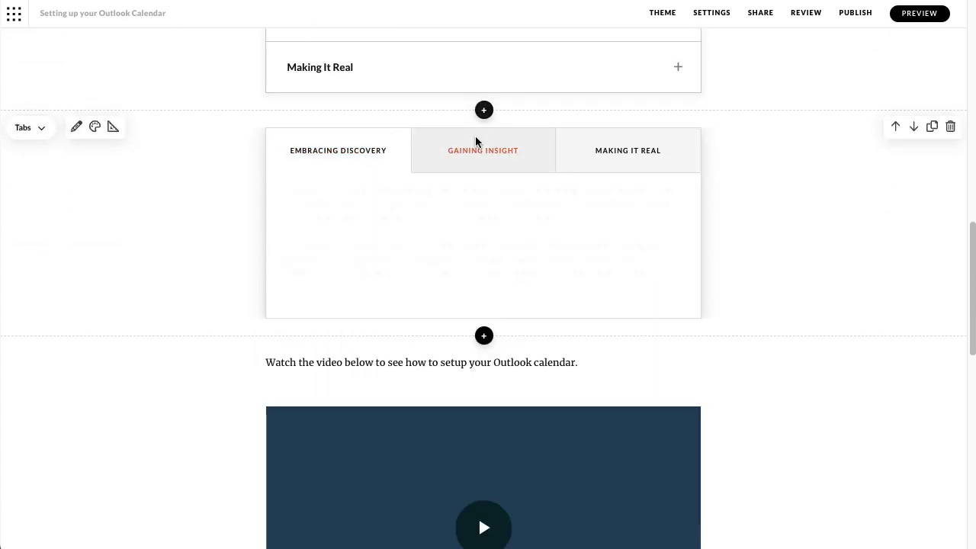
left_click(627, 152)
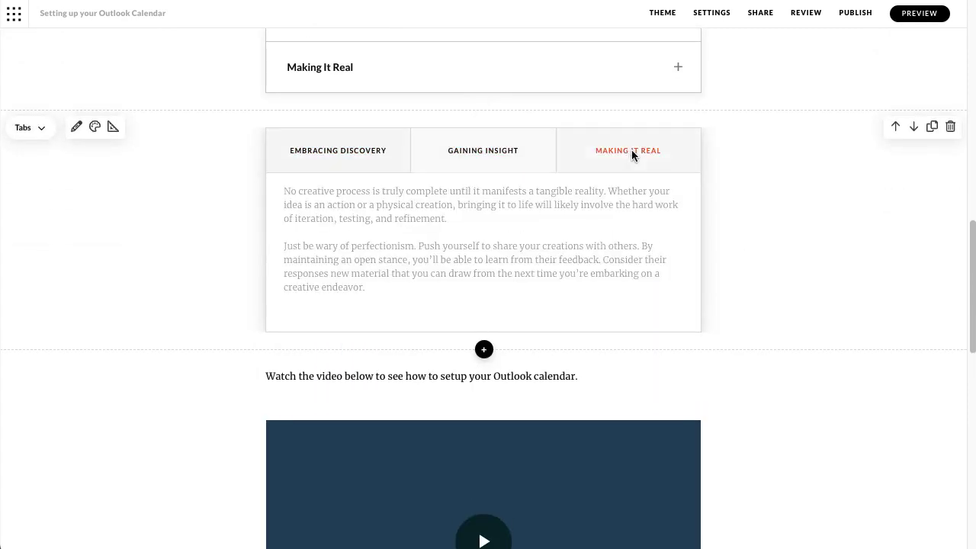
left_click(460, 151)
left_click(370, 150)
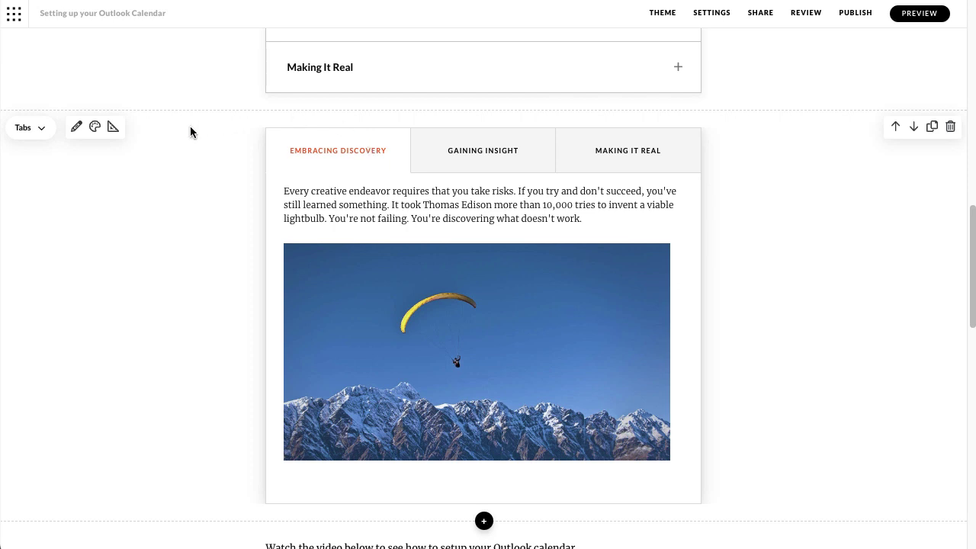
- Examine the color and card style options of the accordion block without changing them
scroll(190, 131, "up", 3)
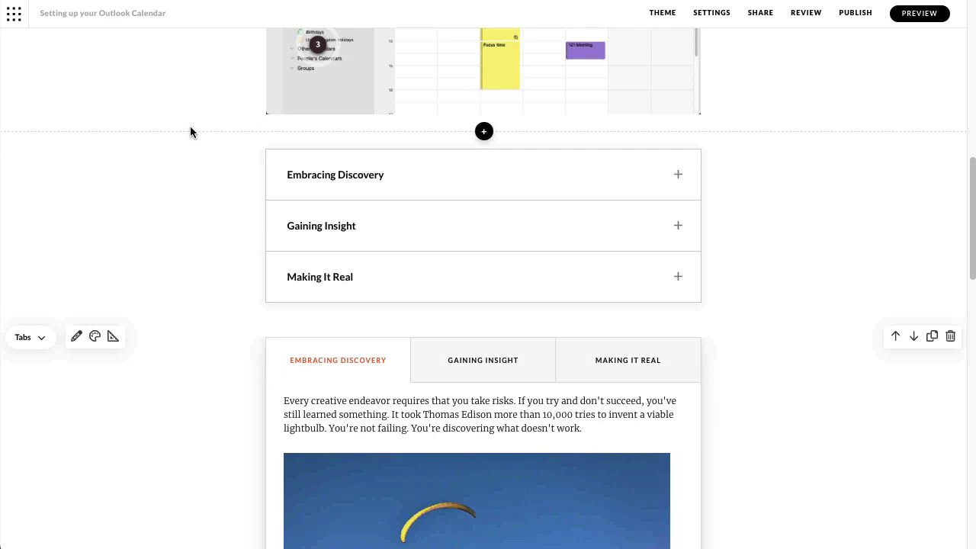
mouse_move(100, 192)
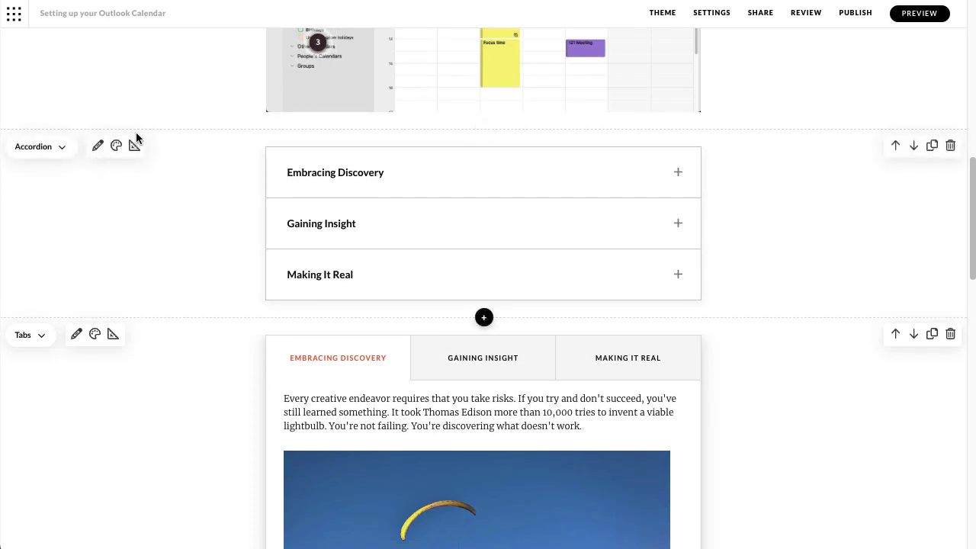
left_click(116, 145)
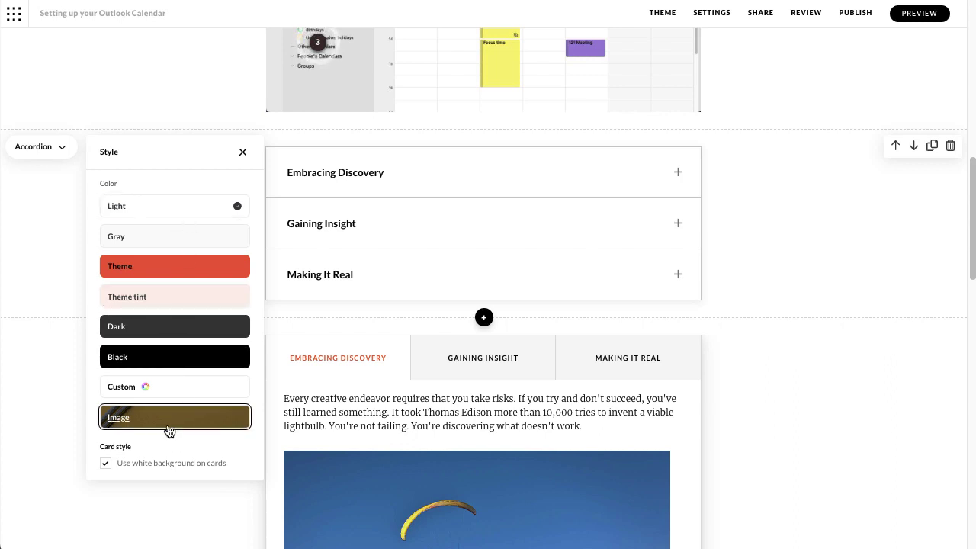
left_click(242, 157)
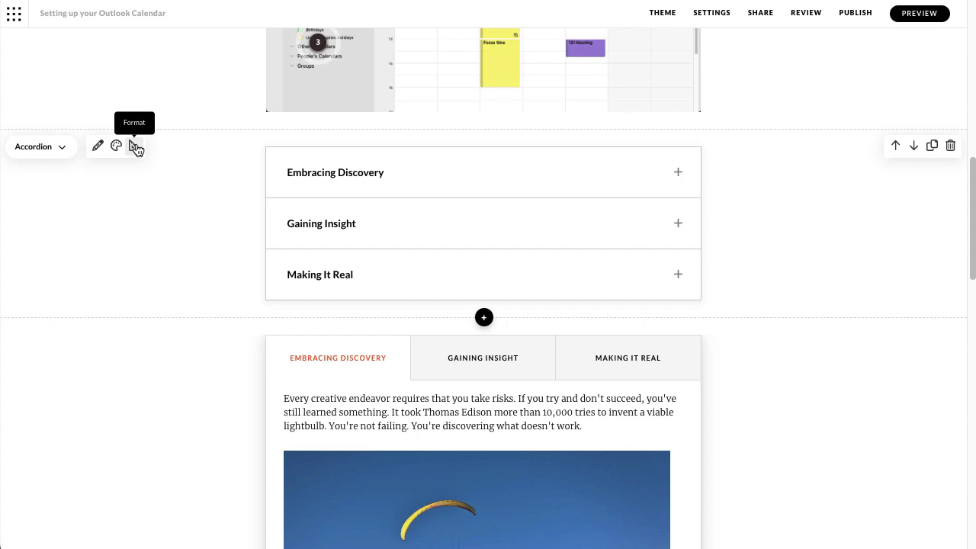
- Set the accordion's behavior to "Open only one item at a time"
left_click(135, 144)
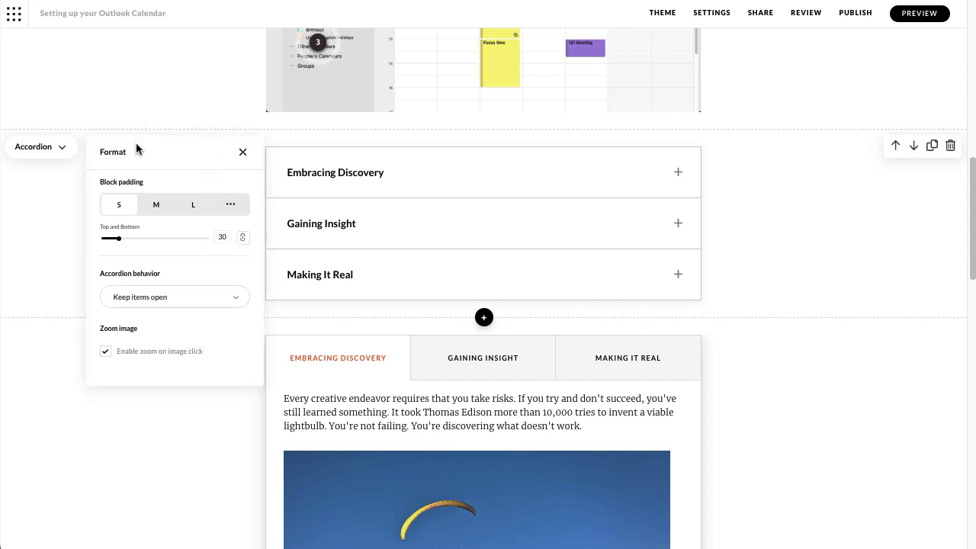
left_click(186, 299)
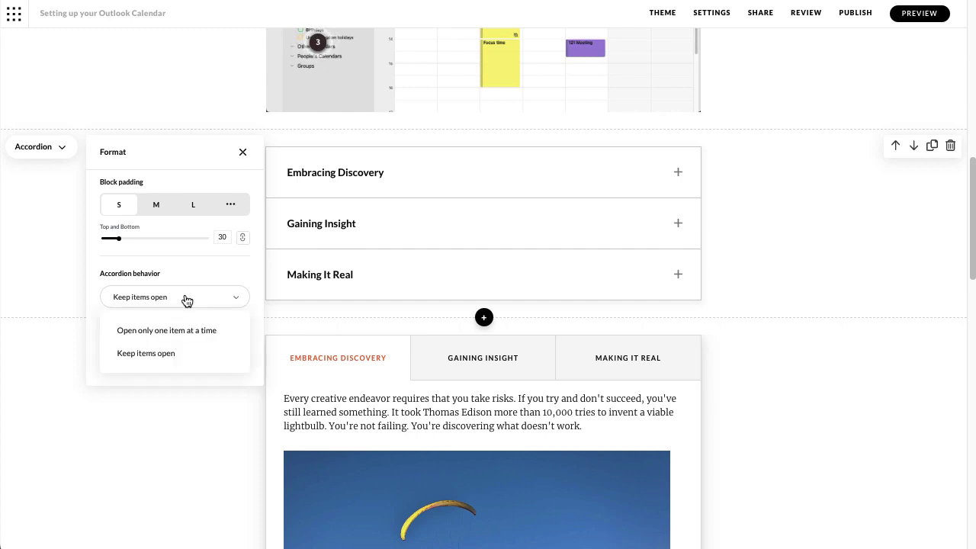
left_click(161, 333)
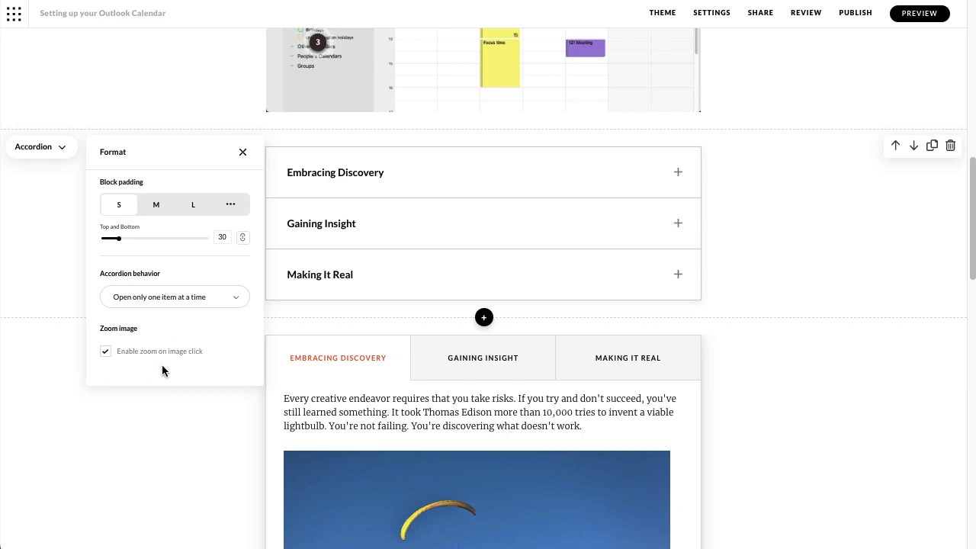
left_click(244, 152)
- Examine the style options and the padding and zoom format options of the Tabs block without changing them
scroll(194, 288, "down", 2)
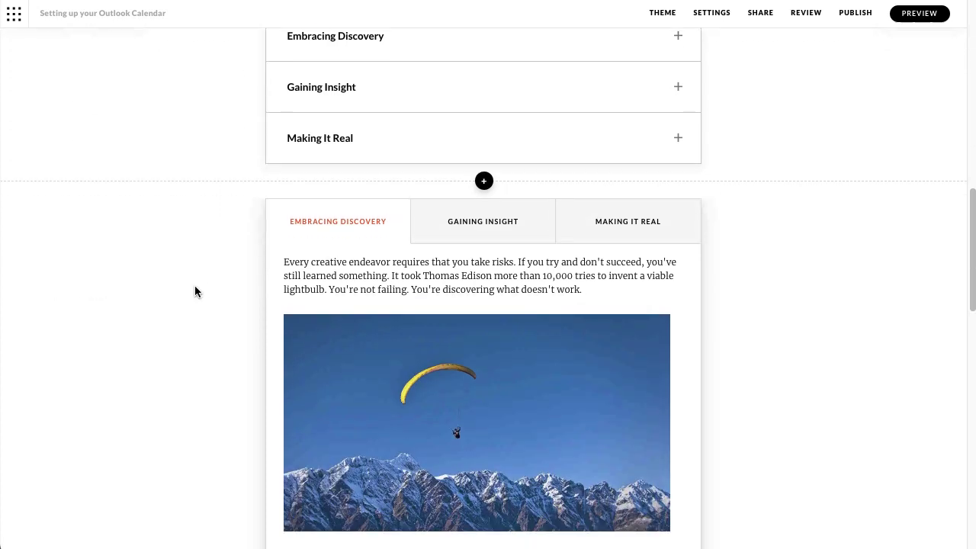
scroll(195, 291, "down", 1)
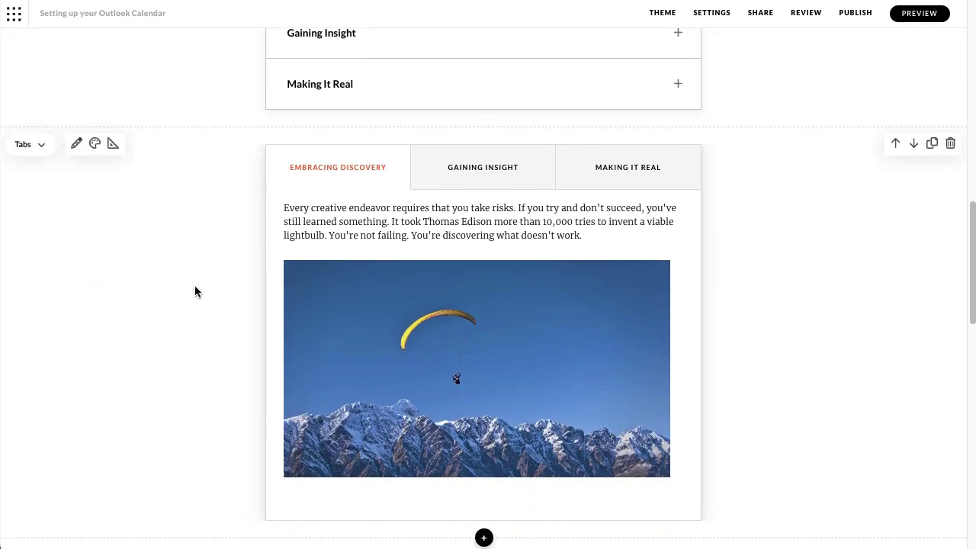
left_click(95, 145)
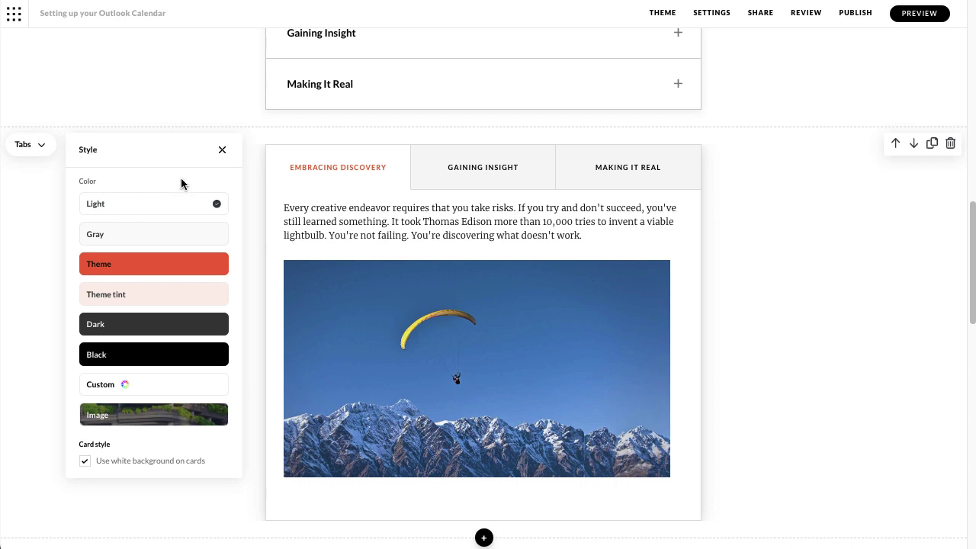
left_click(222, 149)
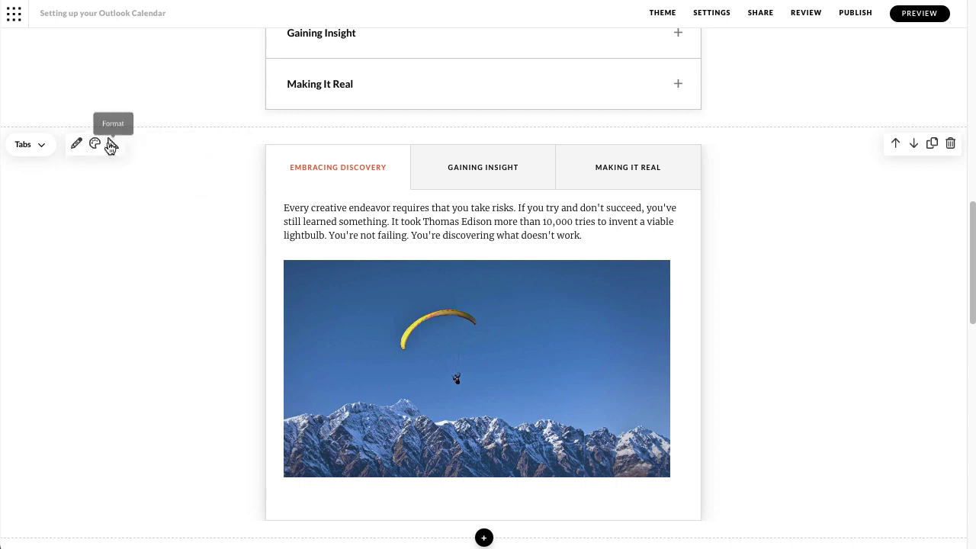
left_click(112, 144)
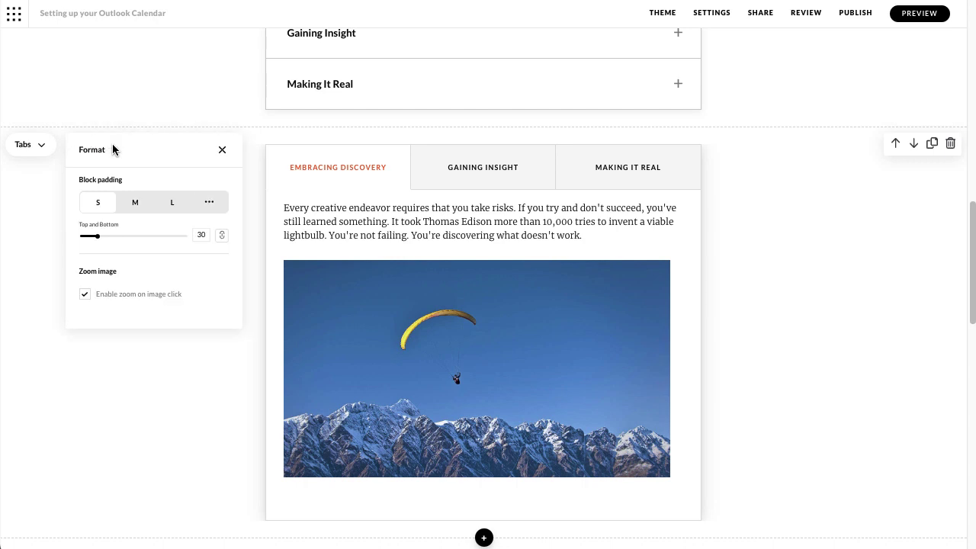
left_click(222, 149)
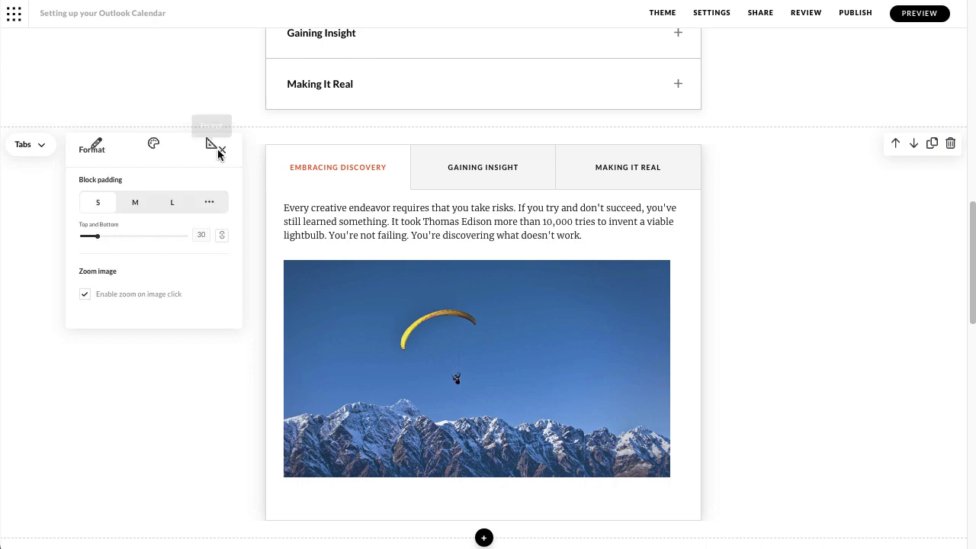
- Cycle through all the tabs of the Tabs block back to Embracing Discovery, and return to the accordion block
left_click(492, 181)
left_click(628, 166)
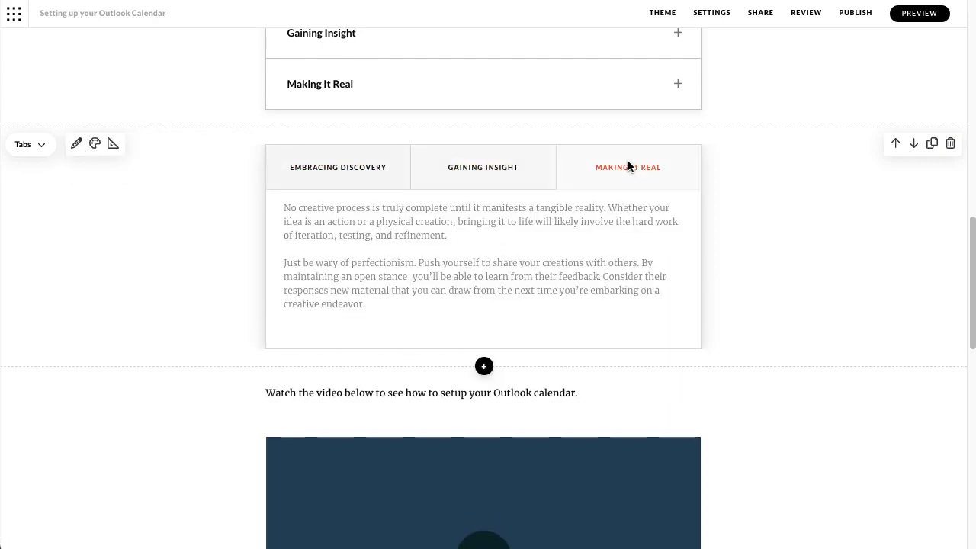
left_click(486, 166)
left_click(328, 177)
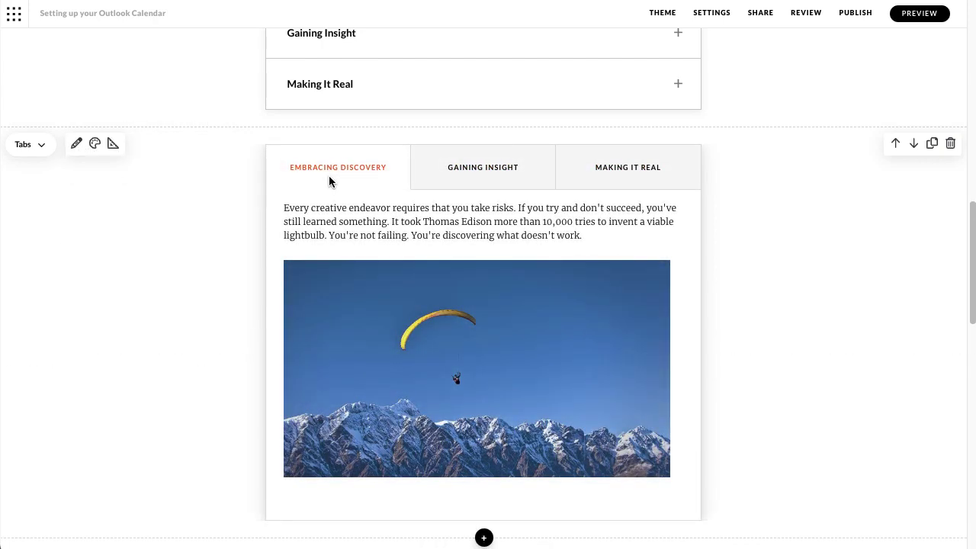
scroll(234, 159, "up", 3)
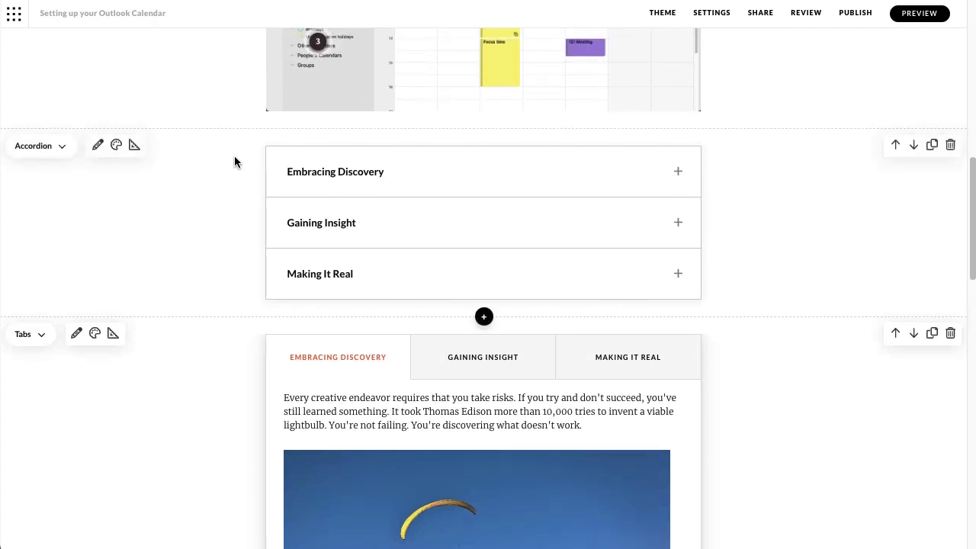
- Open the accordion's content for editing and replace the first item's title with "Header"
left_click(98, 145)
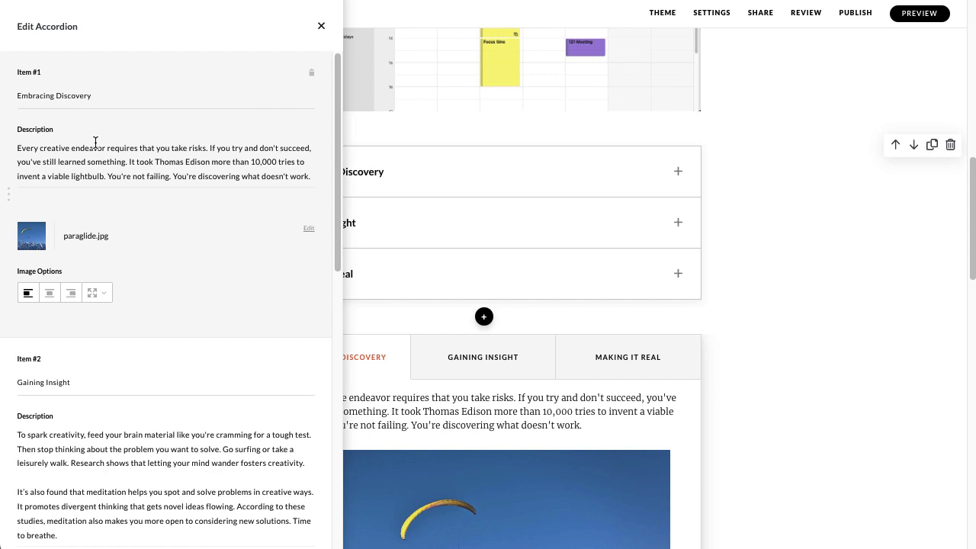
left_click(93, 98)
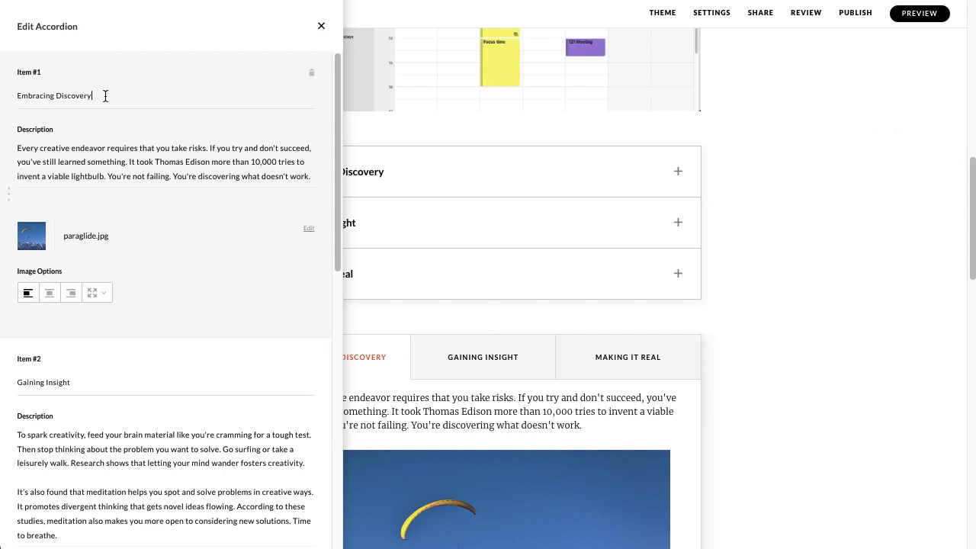
left_click_drag(93, 98, 21, 93)
left_click(7, 93)
key("BackSpace")
left_click_drag(90, 96, 16, 95)
left_click(11, 94)
left_click_drag(90, 96, 17, 95)
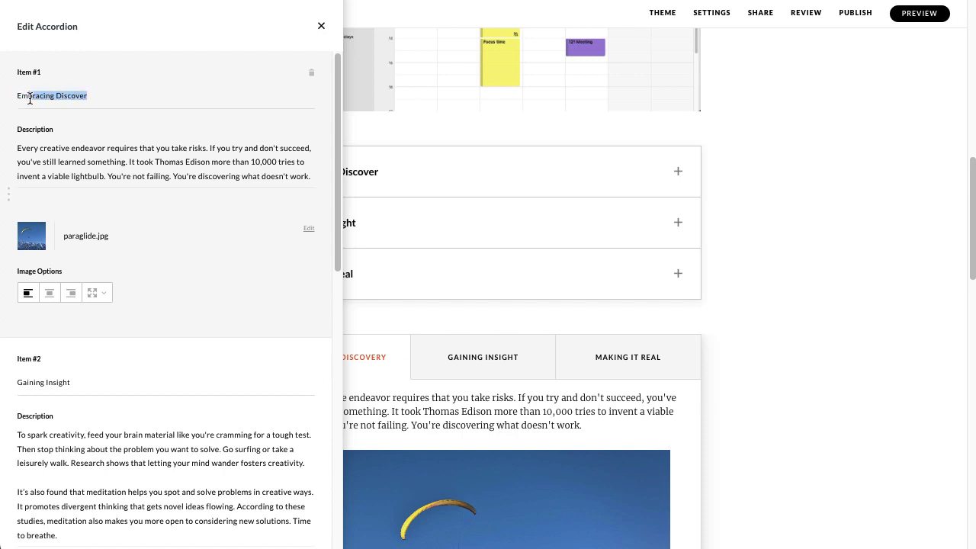
key("BackSpace")
type("Header")
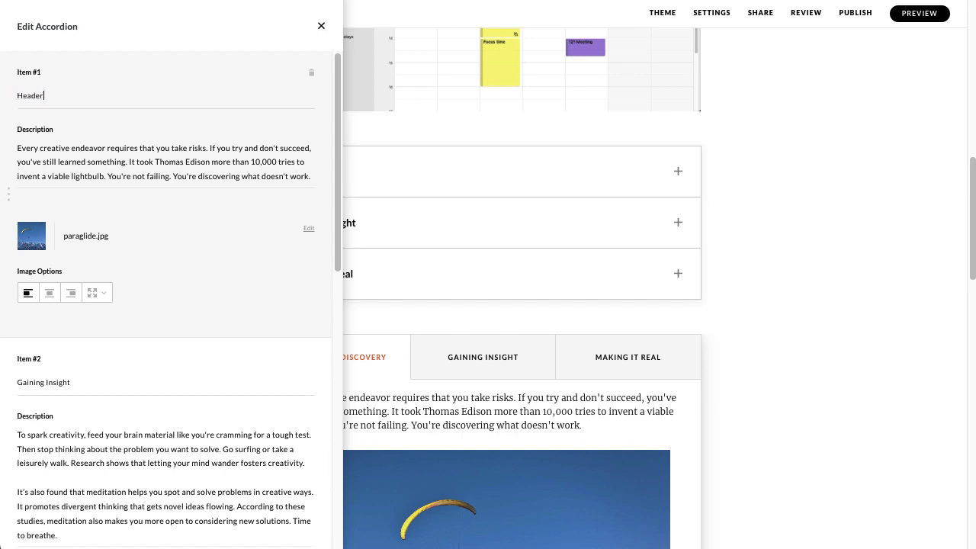
- Replace the first accordion item's description with "Text" and look at the formatting options for it
left_click_drag(311, 177, 10, 147)
key("ctrl+a")
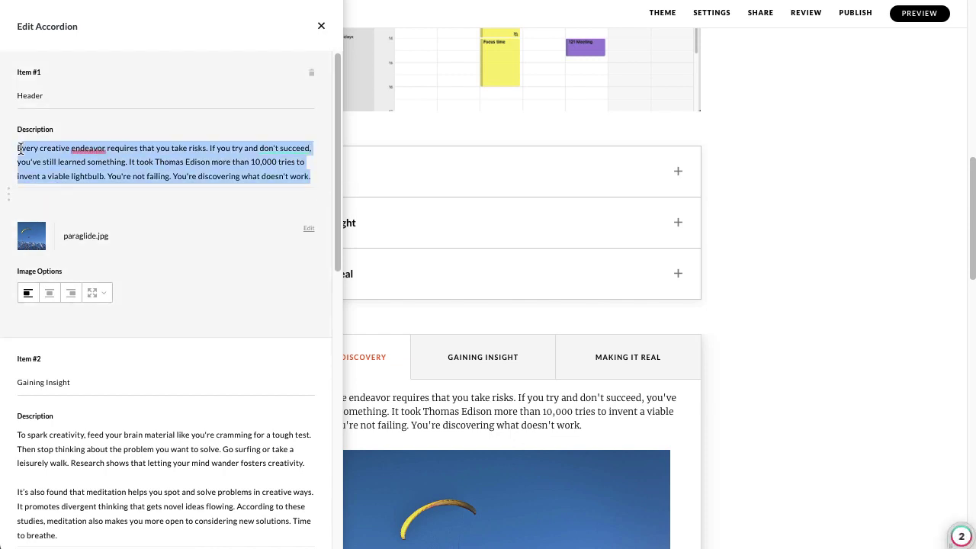
key("BackSpace")
type("Text")
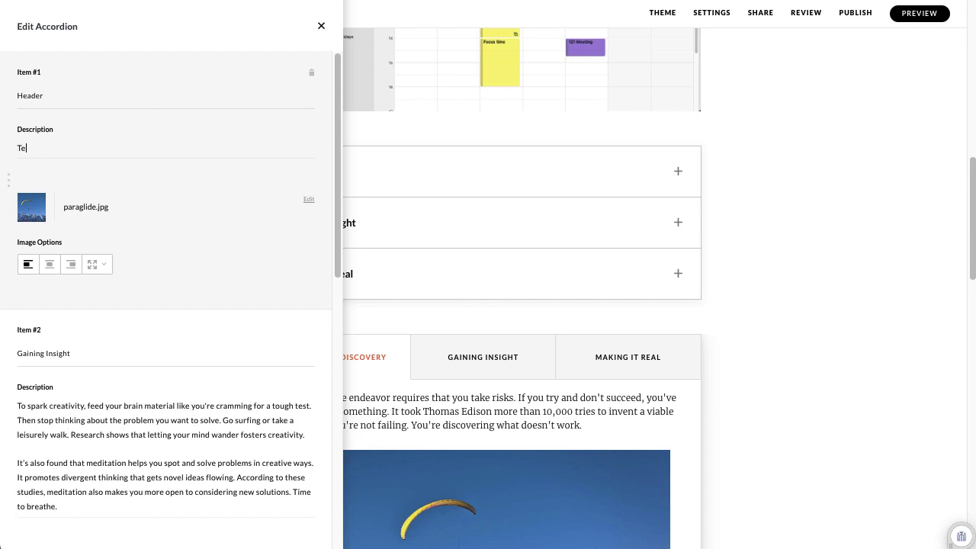
double_click(29, 149)
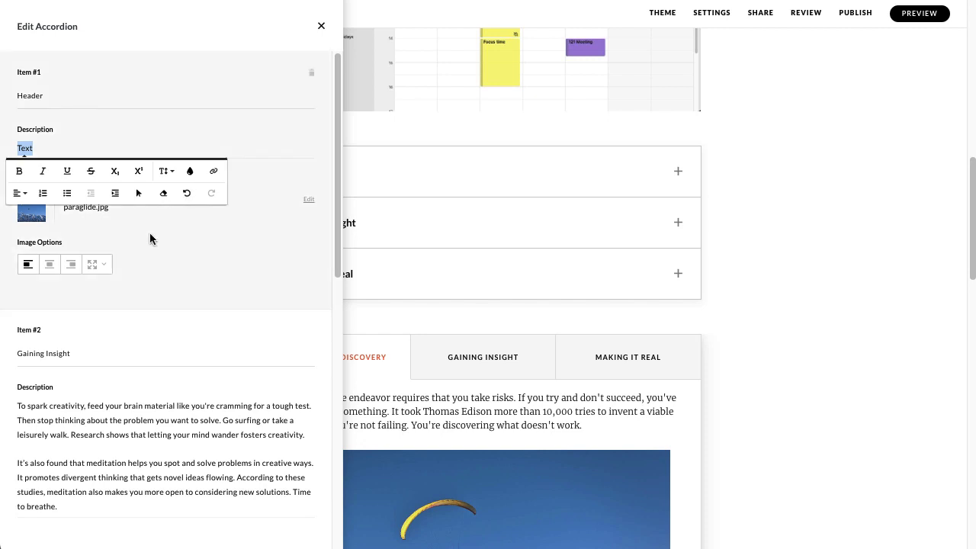
left_click(150, 233)
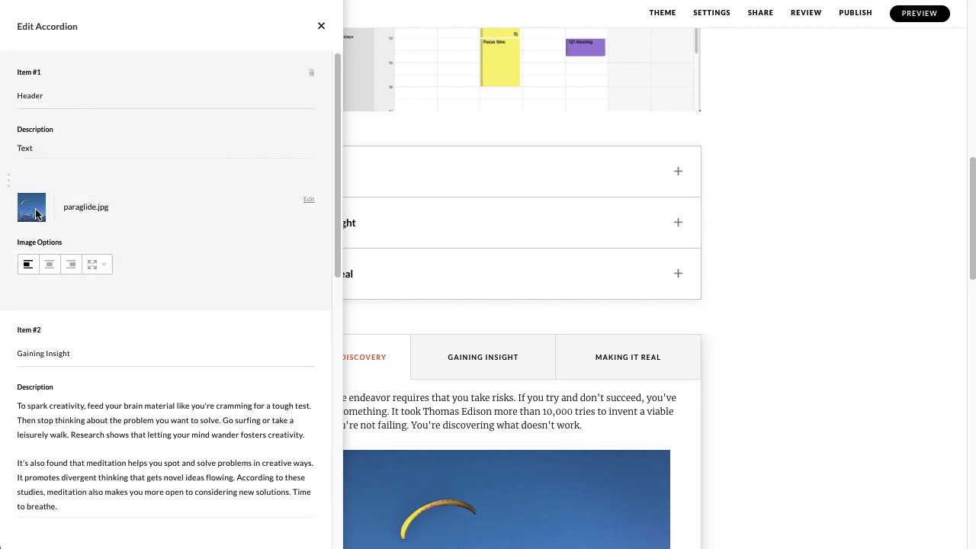
- Review the edit and alignment options of the first item's paraglide.jpg image, and set the image to the expanded full-width option
left_click(308, 203)
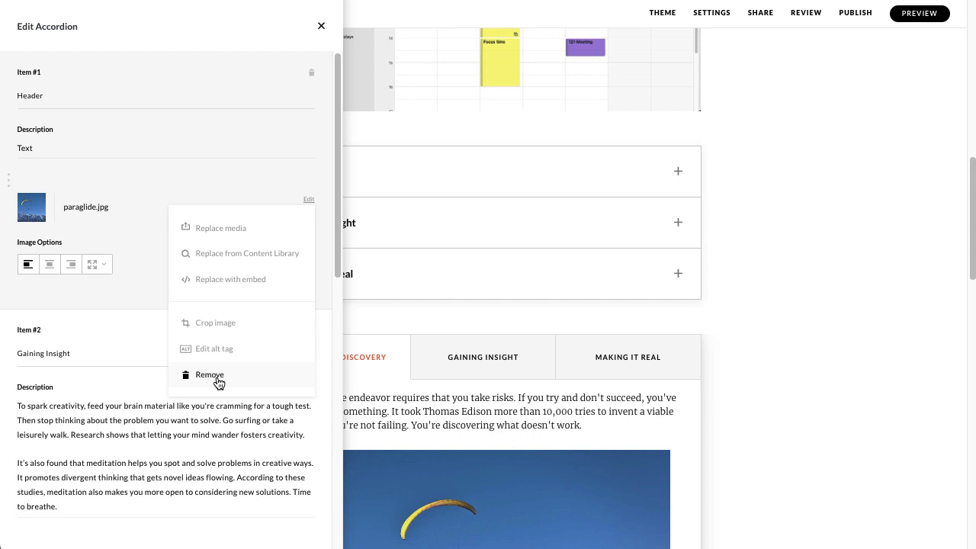
left_click(130, 241)
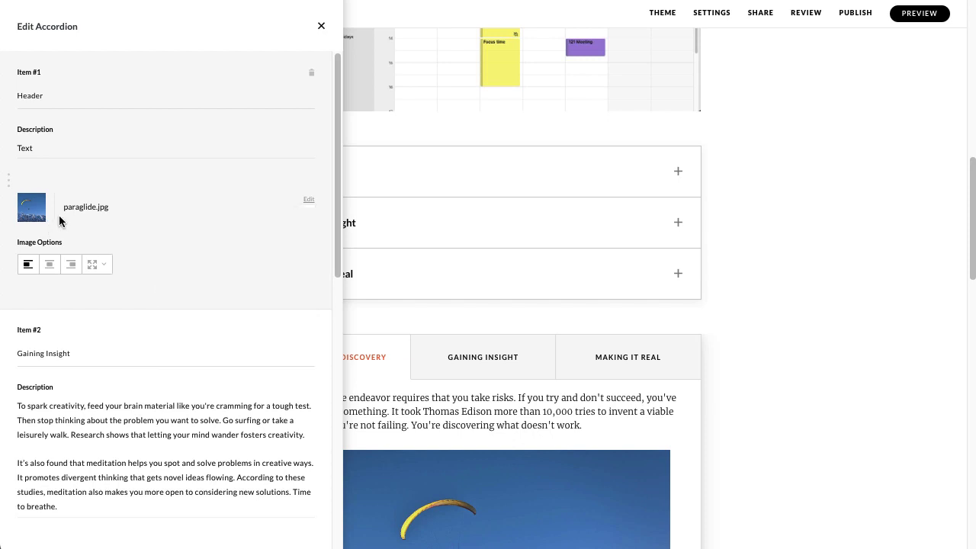
left_click(50, 273)
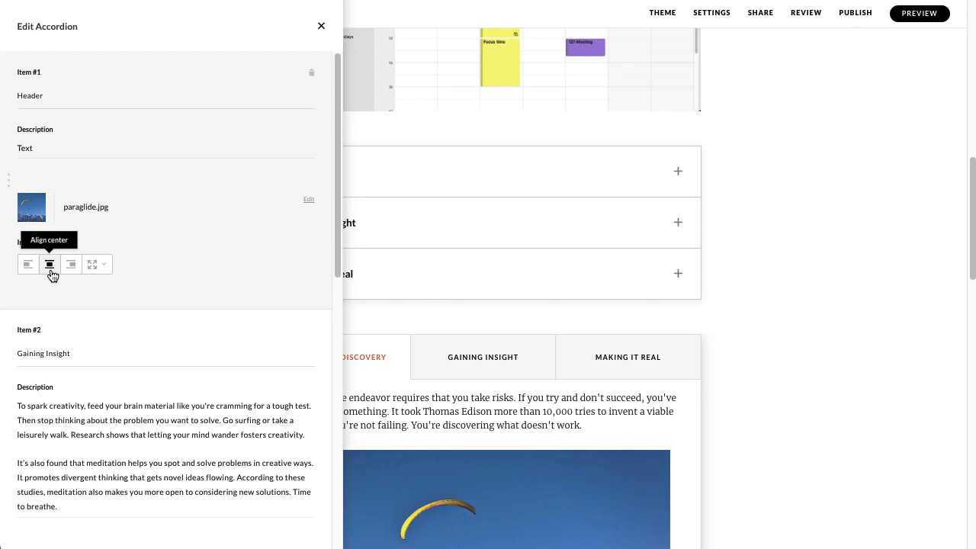
left_click(71, 272)
left_click(51, 273)
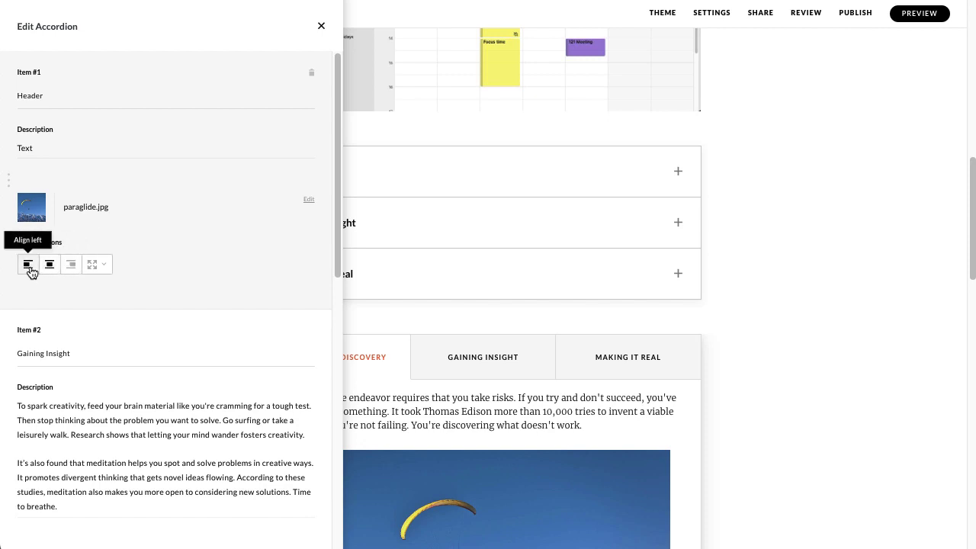
left_click(29, 268)
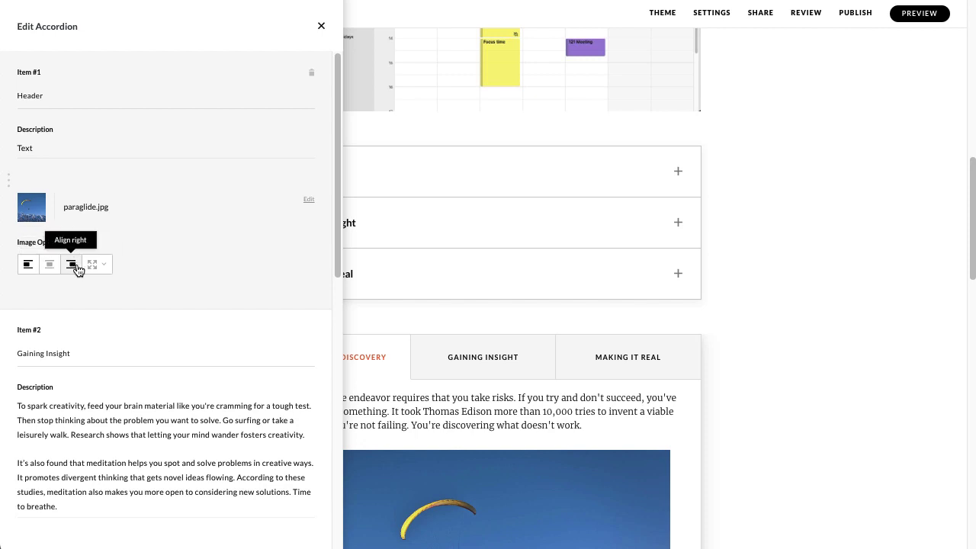
left_click(103, 267)
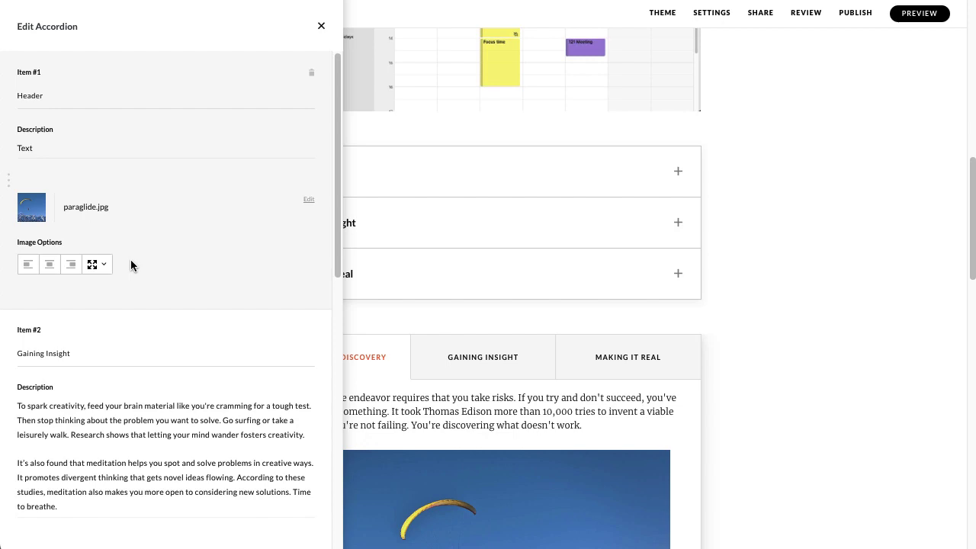
- Examine the remaining accordion items and the options for adding media to the Gaining Insight item
scroll(176, 326, "down", 3)
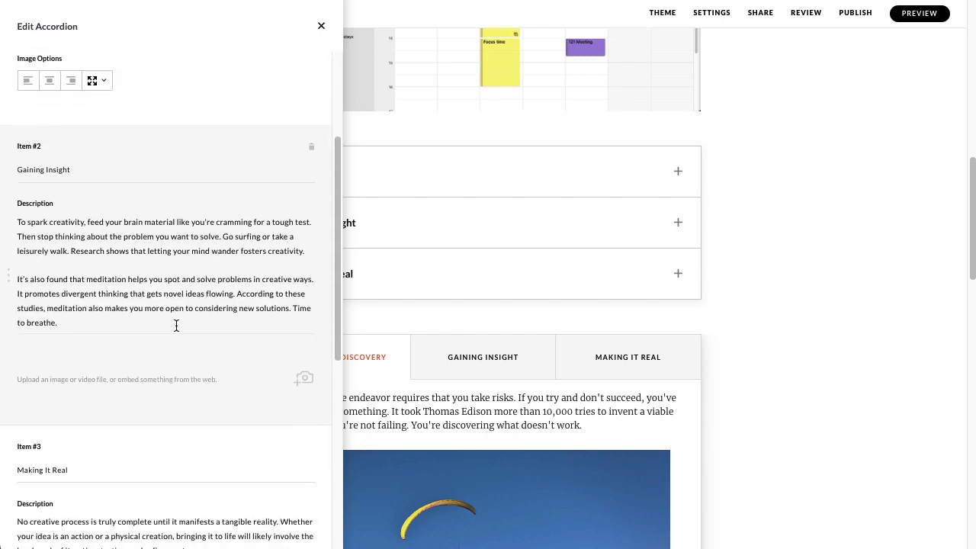
scroll(176, 326, "down", 4)
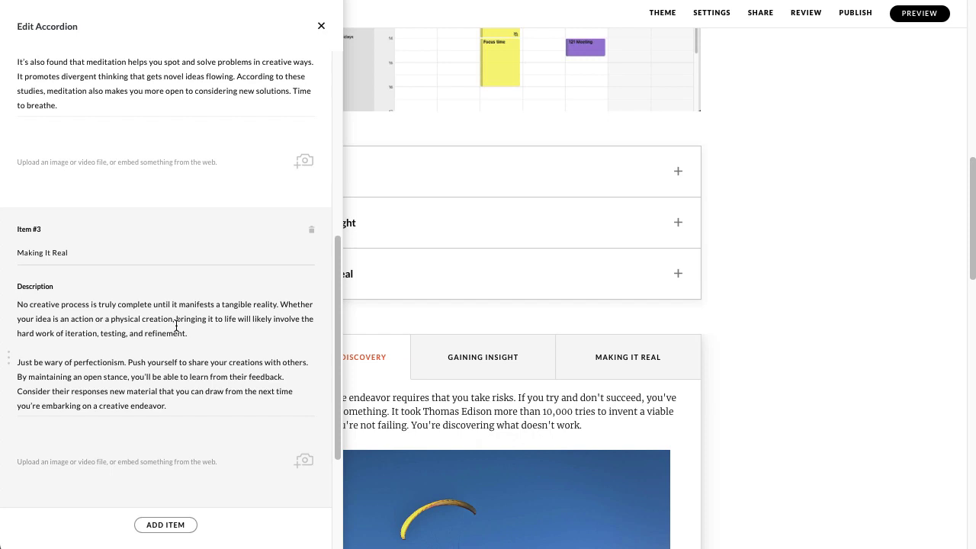
scroll(176, 325, "up", 2)
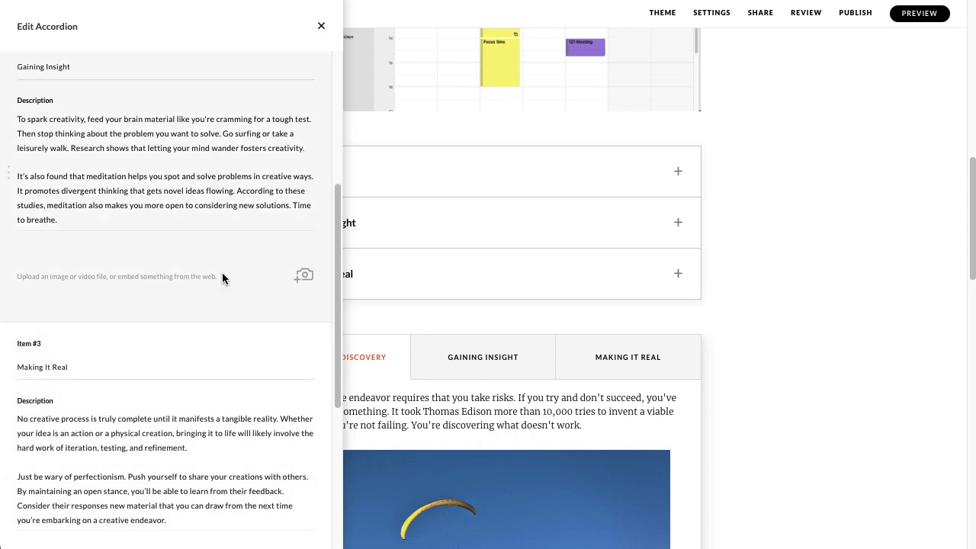
left_click(304, 279)
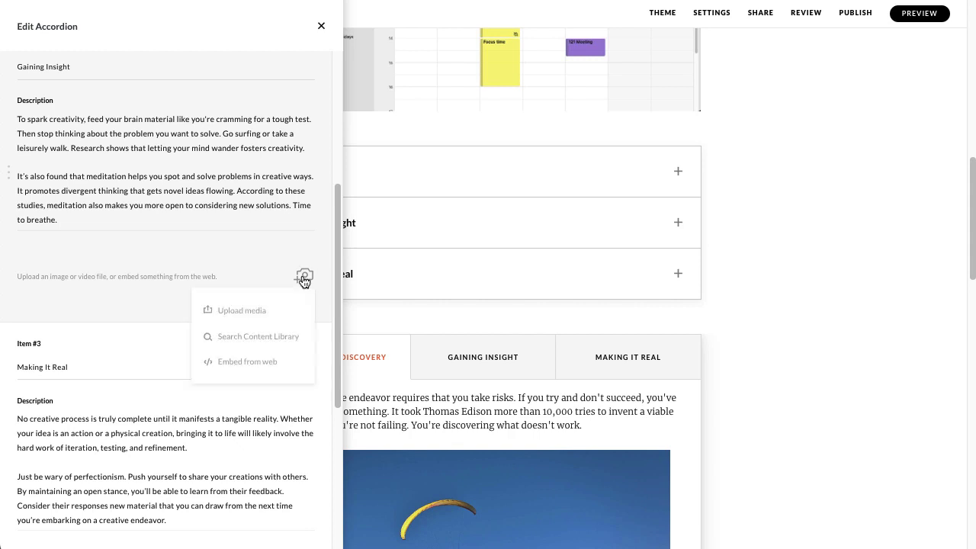
left_click(237, 253)
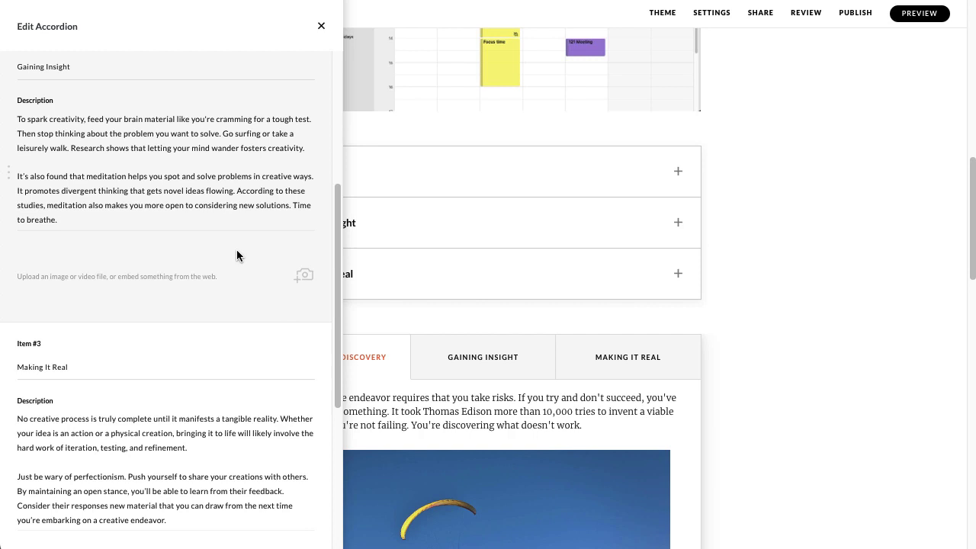
- Add a fourth item to the accordion and delete it again
scroll(237, 252, "down", 3)
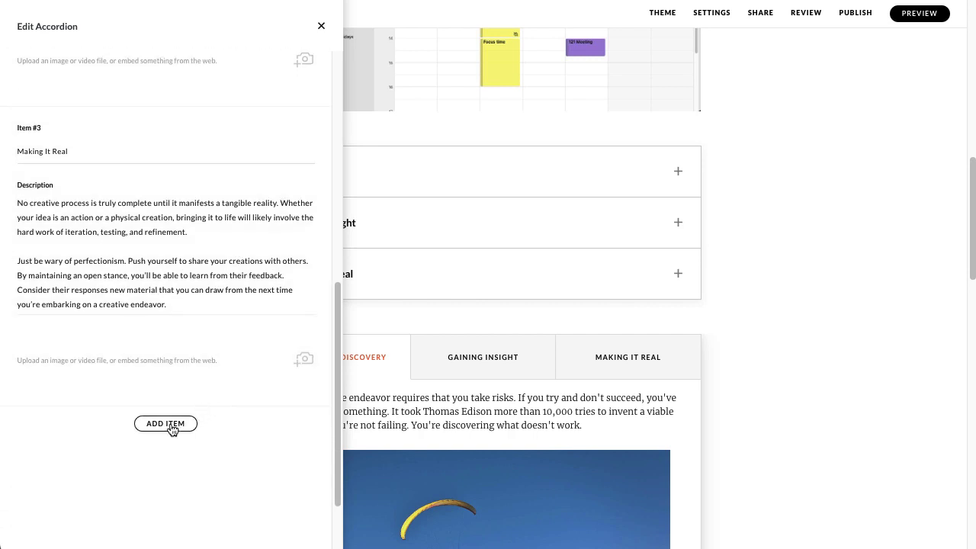
left_click(165, 424)
scroll(170, 423, "down", 3)
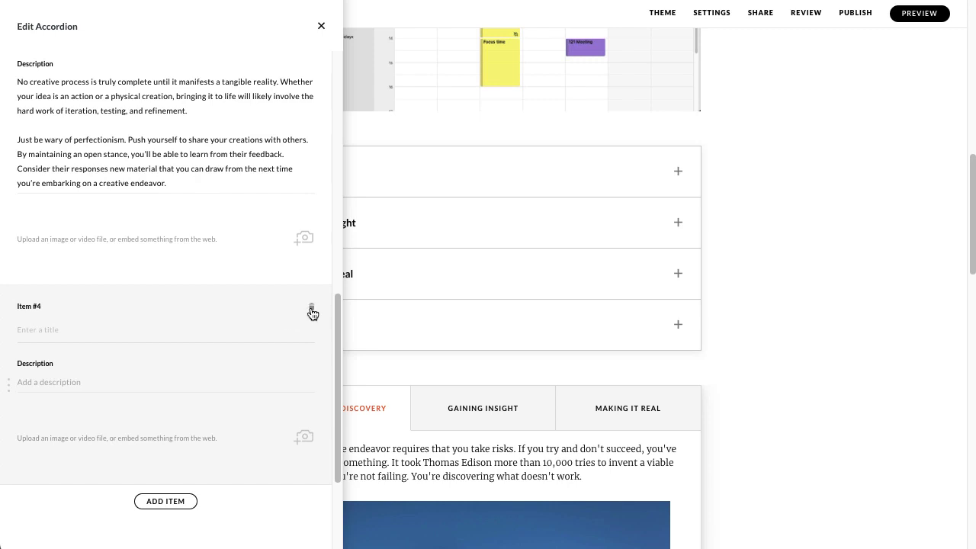
left_click(311, 307)
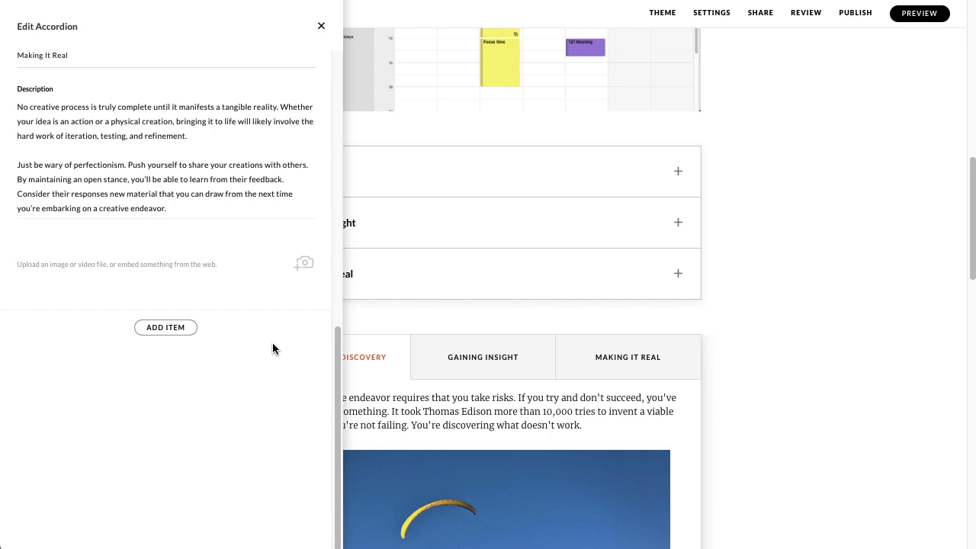
- Close the accordion editor and expand the Header and Gaining Insight items to check their content
left_click(321, 26)
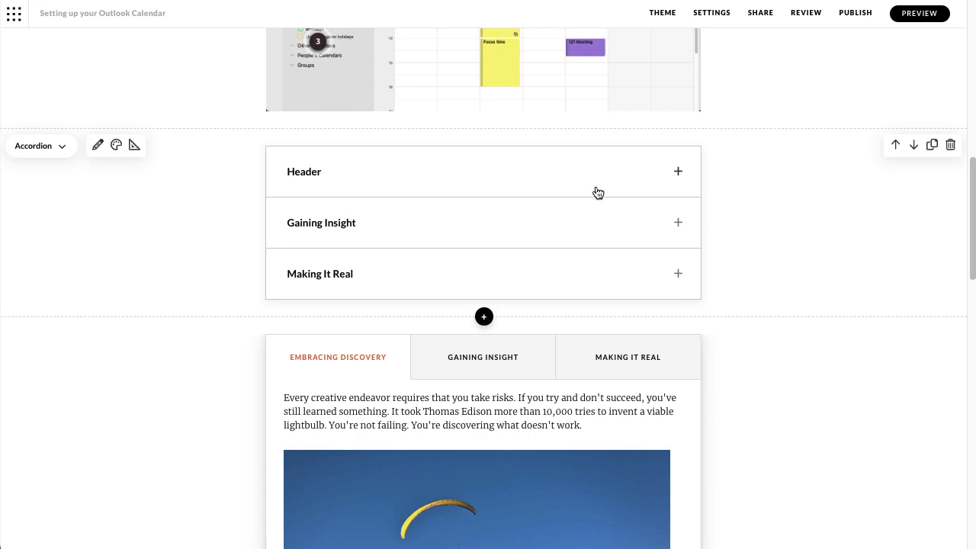
left_click(678, 174)
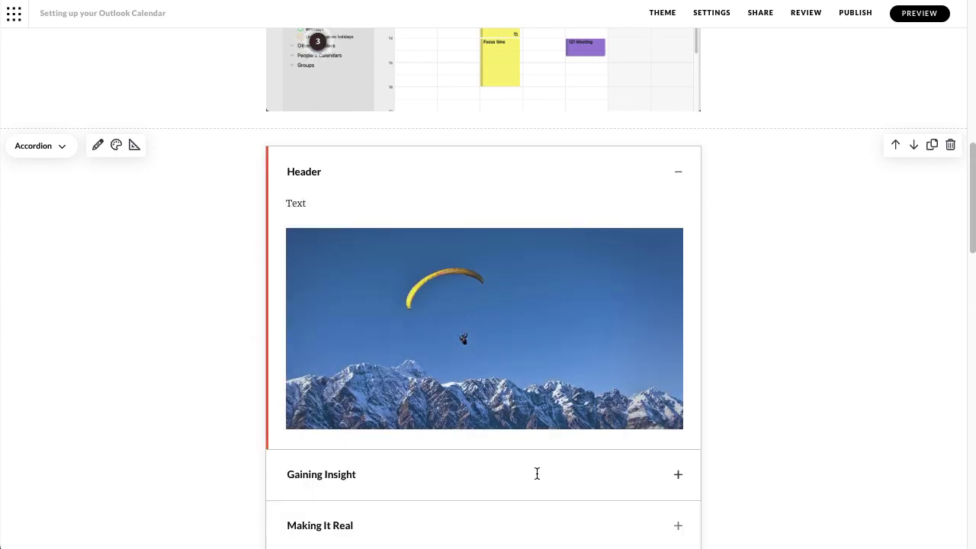
left_click(678, 479)
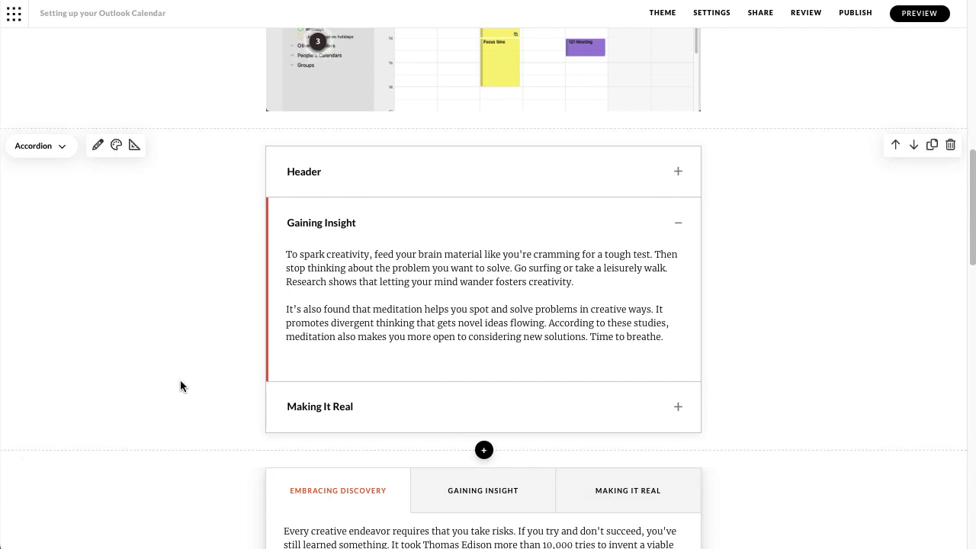
- Add a fourth item titled "Test" to the Tabs block and delete it again
scroll(181, 381, "down", 5)
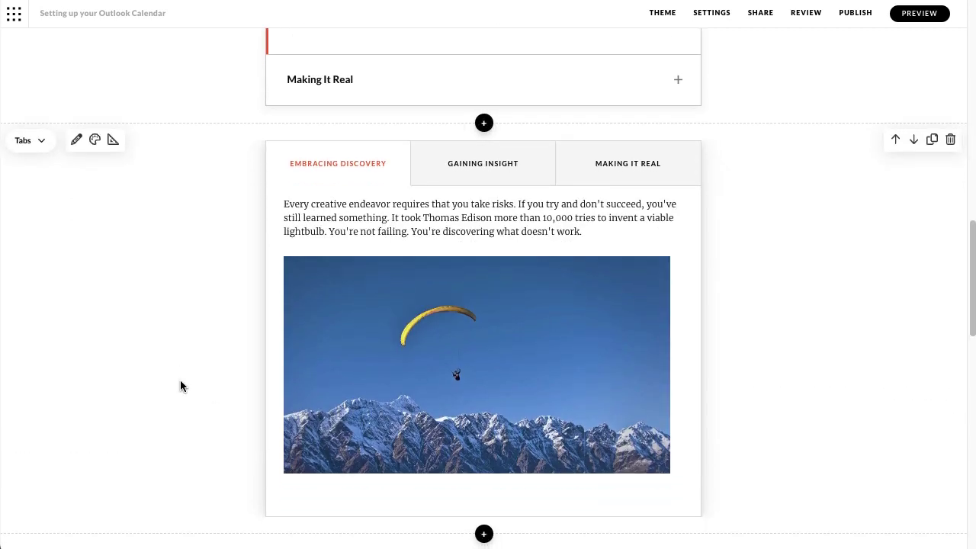
left_click(74, 143)
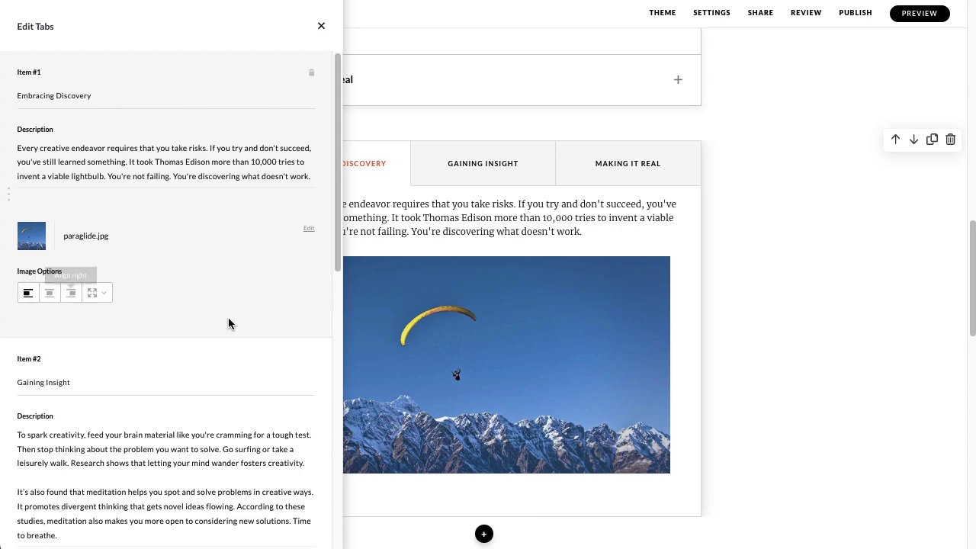
scroll(228, 320, "down", 5)
scroll(229, 321, "down", 4)
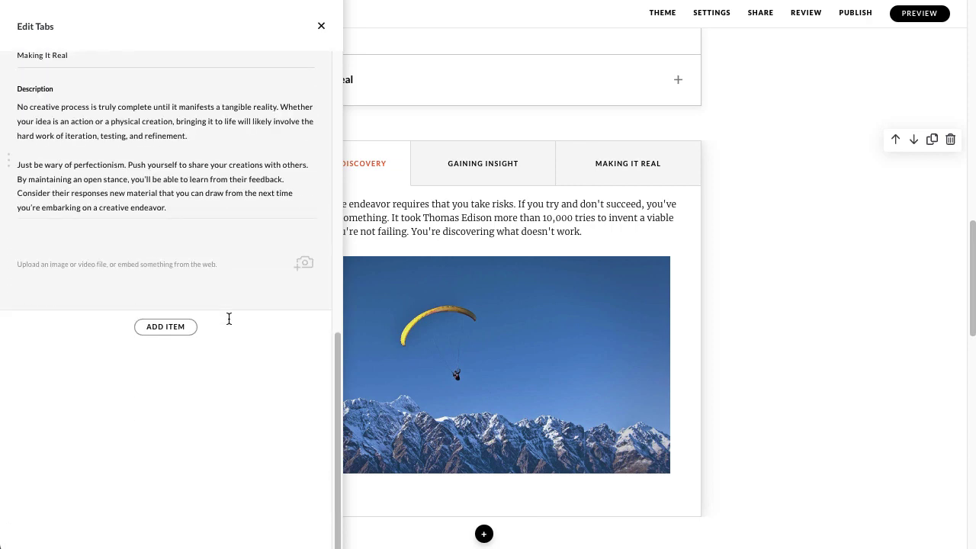
left_click(162, 328)
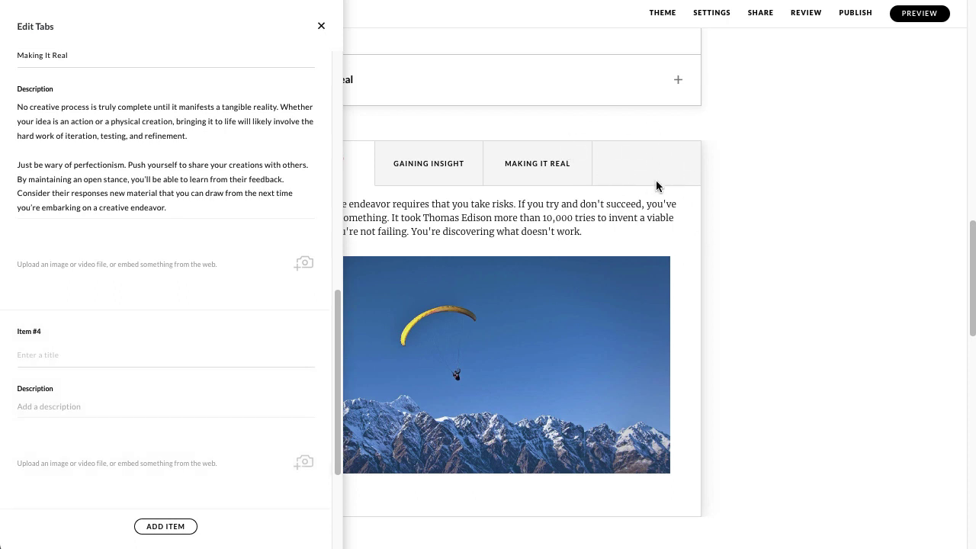
left_click(68, 352)
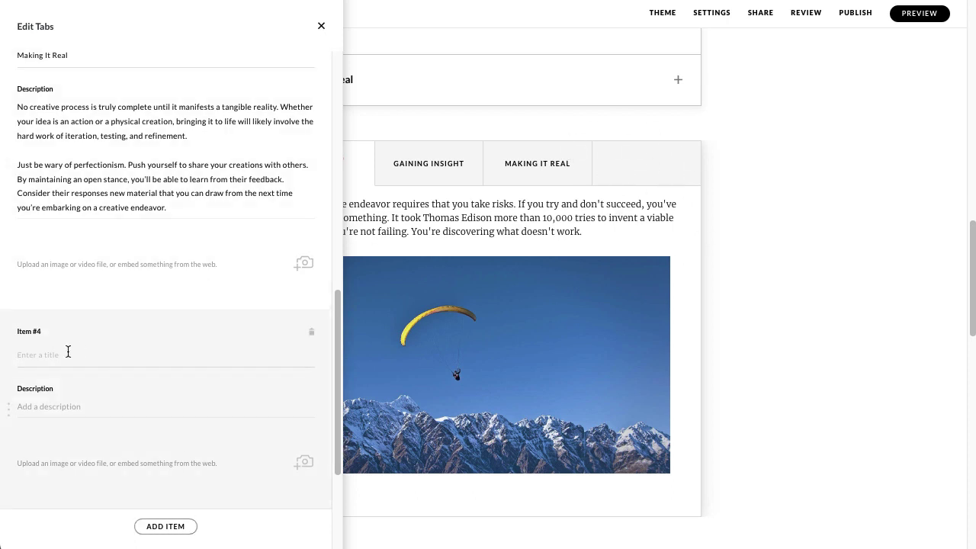
type("Test")
left_click(311, 332)
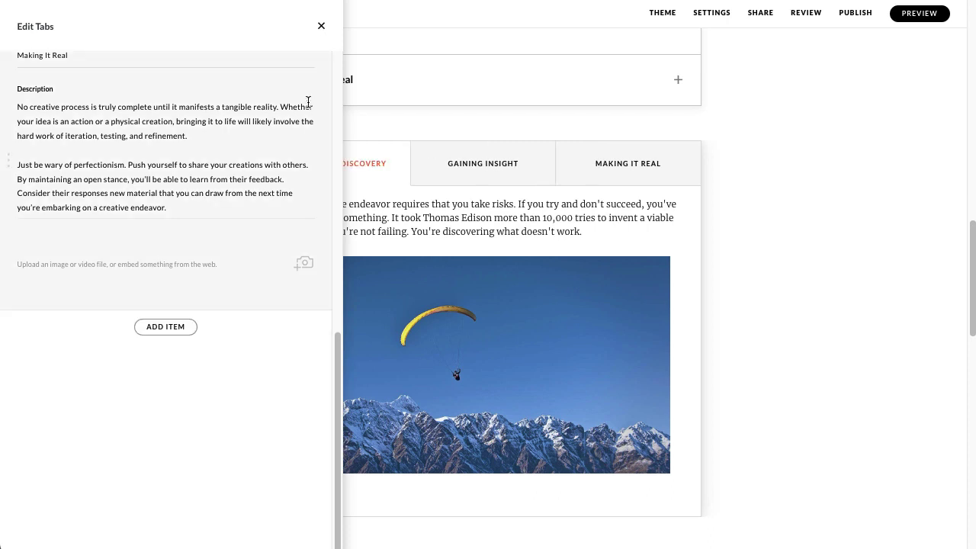
left_click(322, 27)
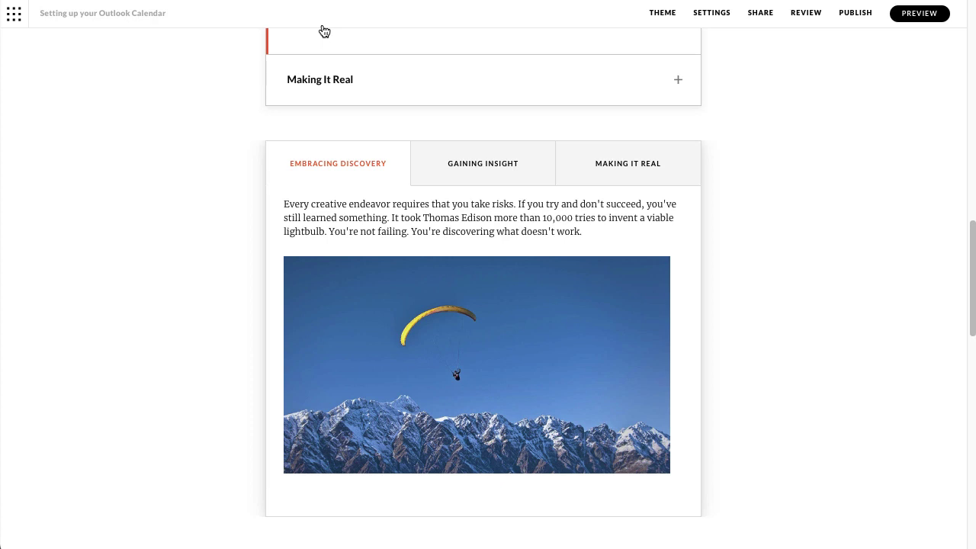
mouse_move(187, 140)
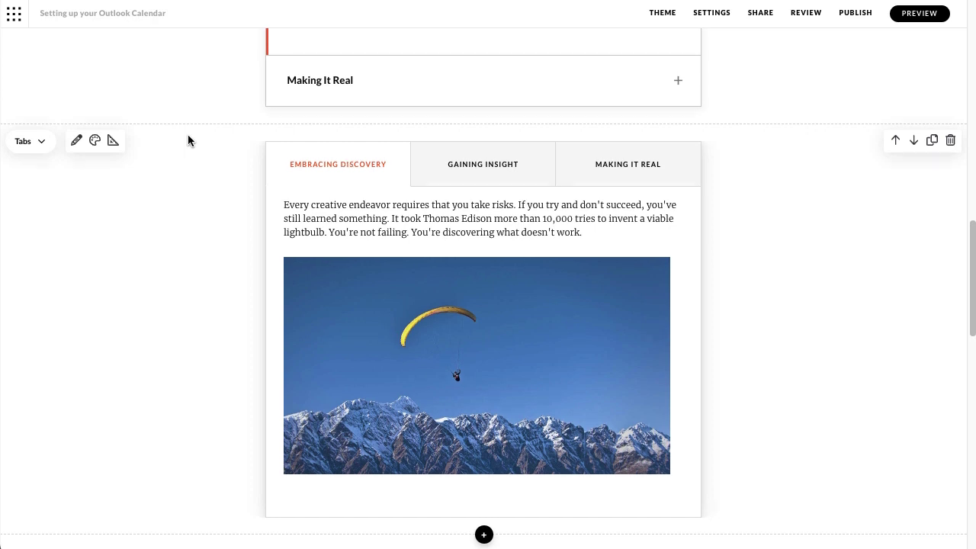
scroll(188, 140, "up", 1)
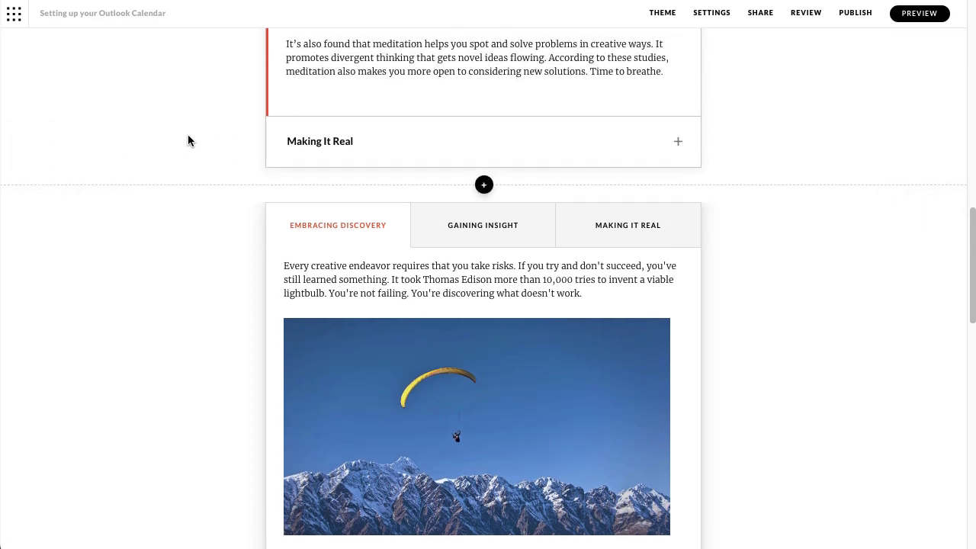